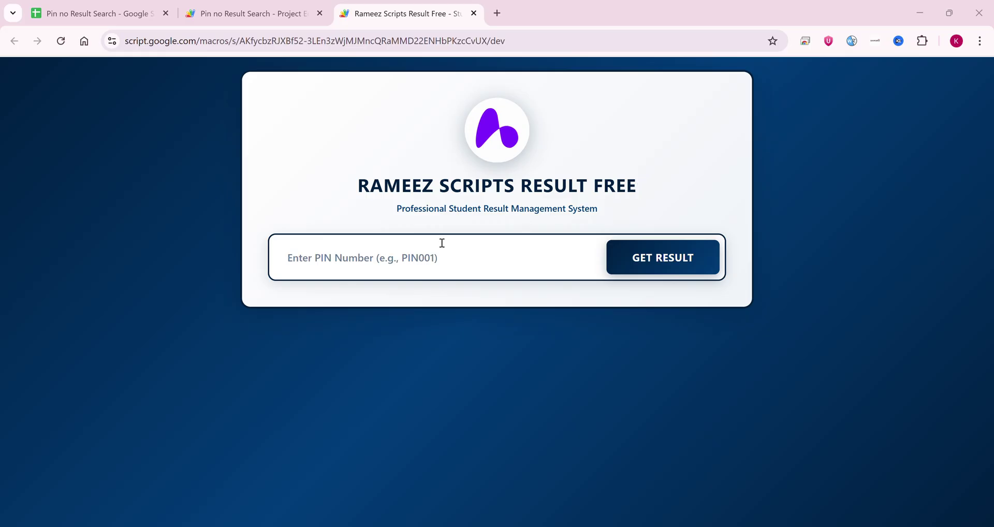
- Paste PIN001 from clipboard history into the PIN field and fetch its result
{"action": "left_click", "coordinate": [366, 251]}
{"action": "key", "text": "super+v"}
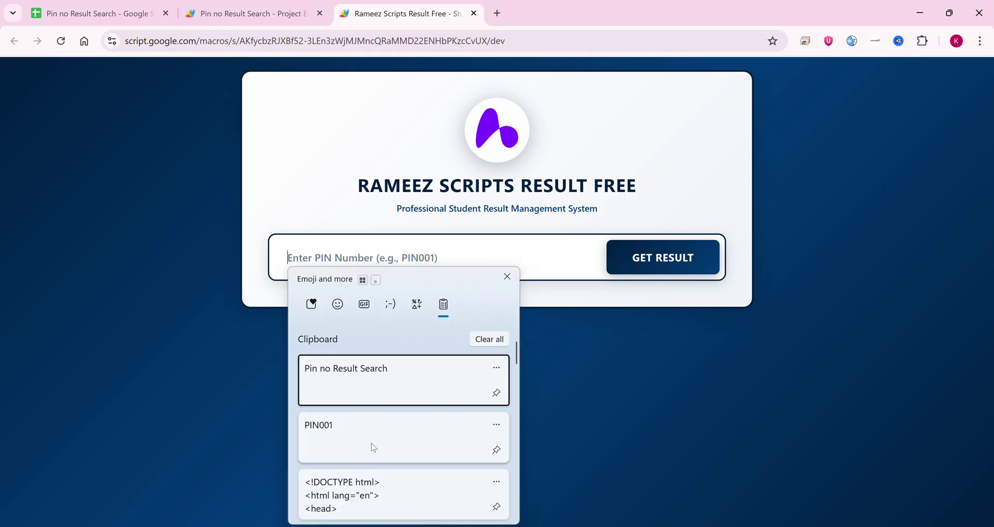
{"action": "left_click", "coordinate": [369, 444]}
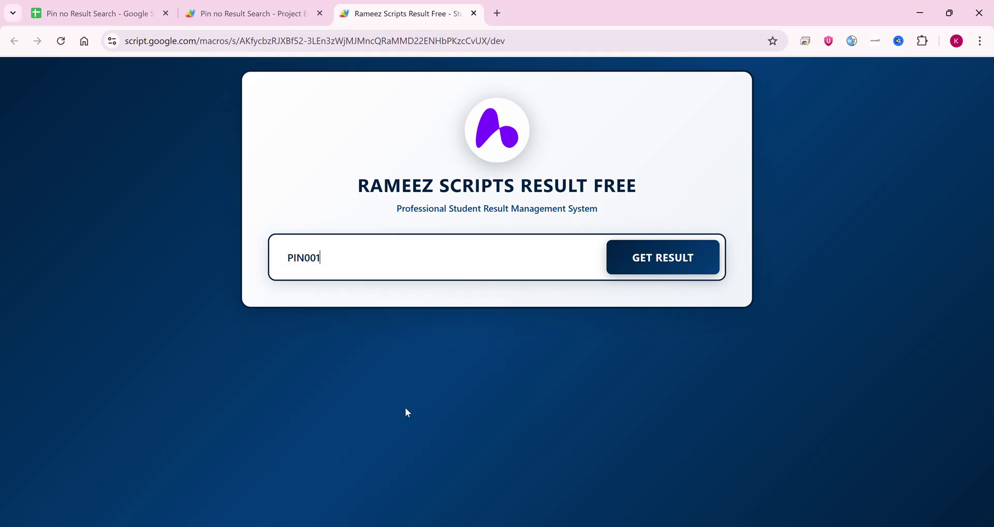
{"action": "left_click", "coordinate": [663, 262]}
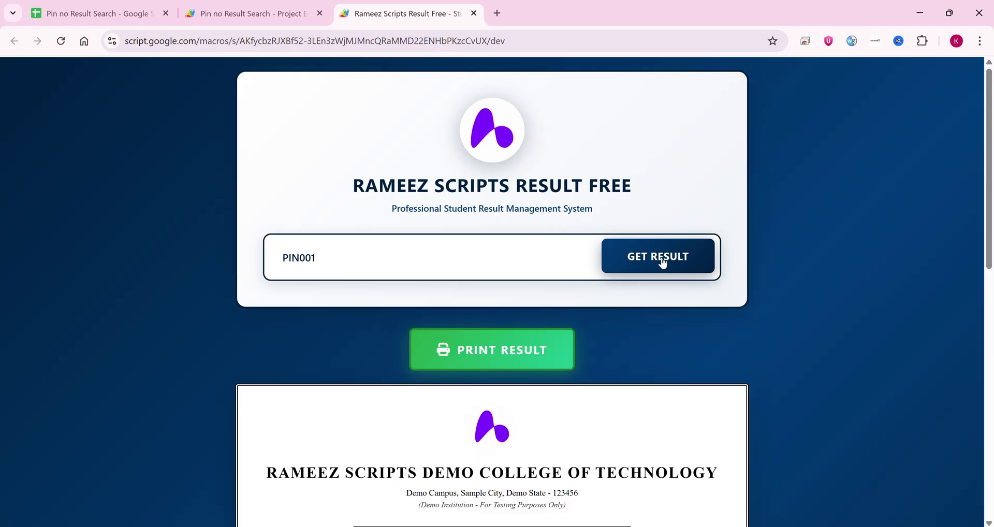
- Review PIN001's result card with its 526.00% percentage and open a print preview
{"action": "scroll", "coordinate": [662, 263], "scroll_direction": "down", "scroll_amount": 10}
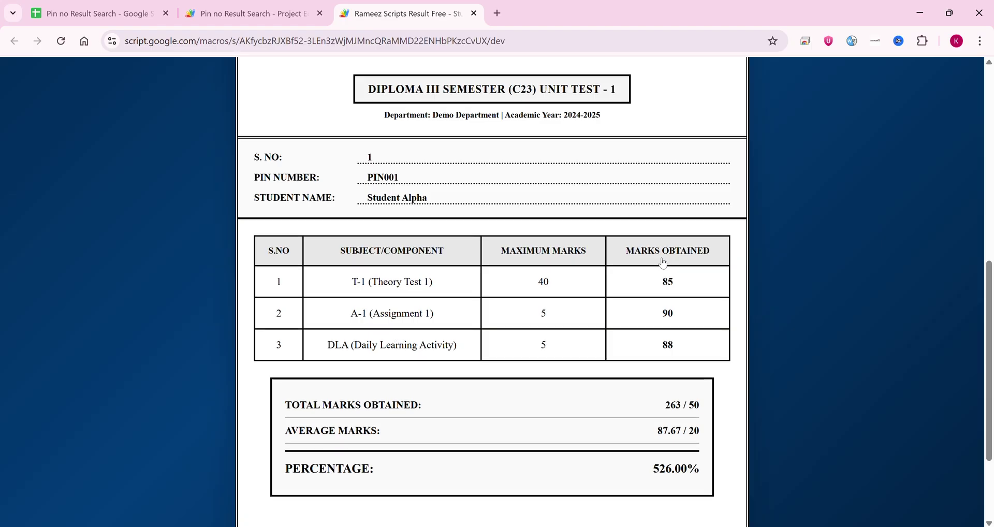
{"action": "scroll", "coordinate": [663, 263], "scroll_direction": "up", "scroll_amount": 5}
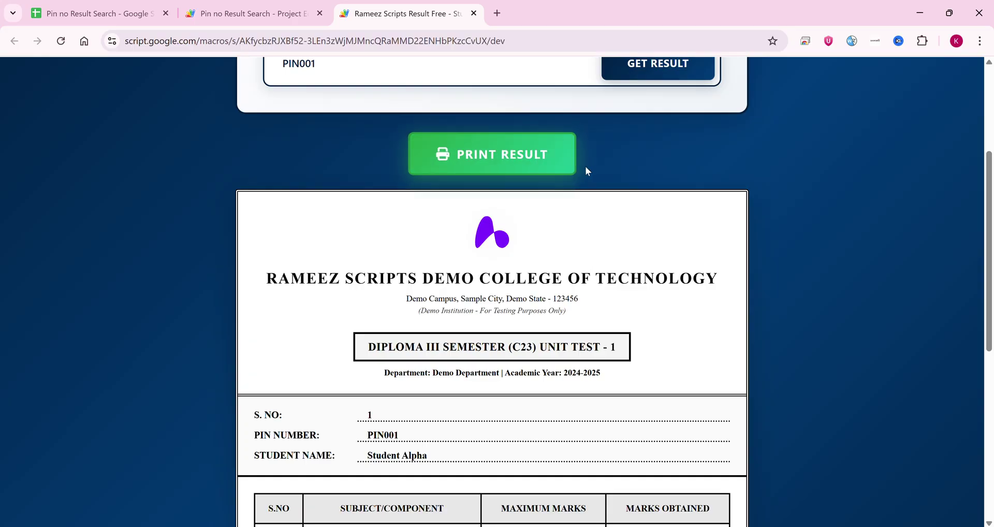
{"action": "scroll", "coordinate": [585, 166], "scroll_direction": "down", "scroll_amount": 7}
{"action": "scroll", "coordinate": [603, 171], "scroll_direction": "up", "scroll_amount": 8}
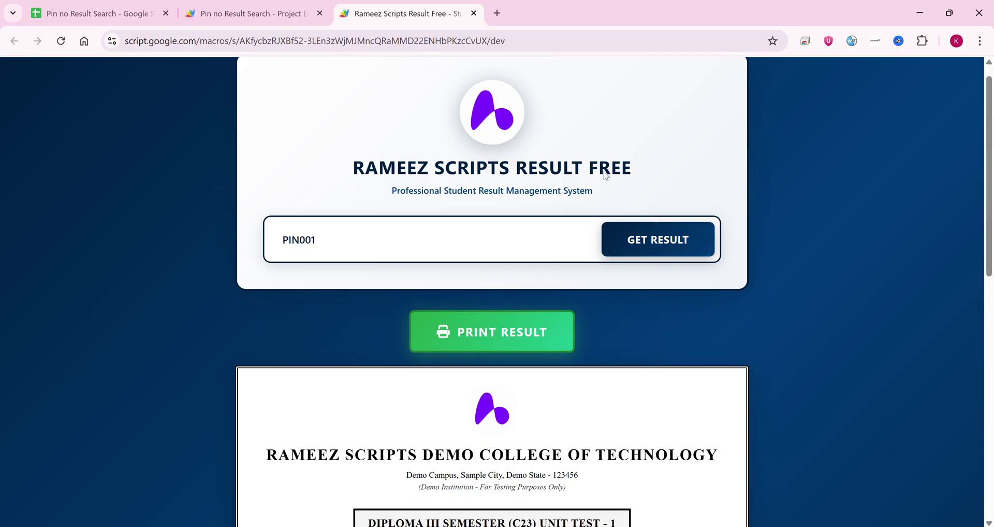
{"action": "left_click", "coordinate": [505, 344]}
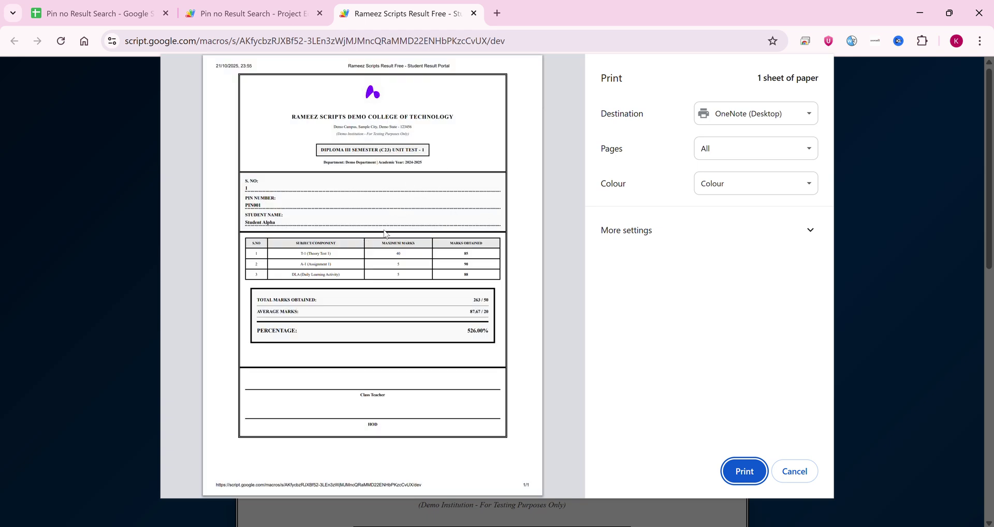
- Cancel printing and switch to the Pin no Result Search spreadsheet
{"action": "left_click", "coordinate": [792, 474]}
{"action": "left_click", "coordinate": [95, 13]}
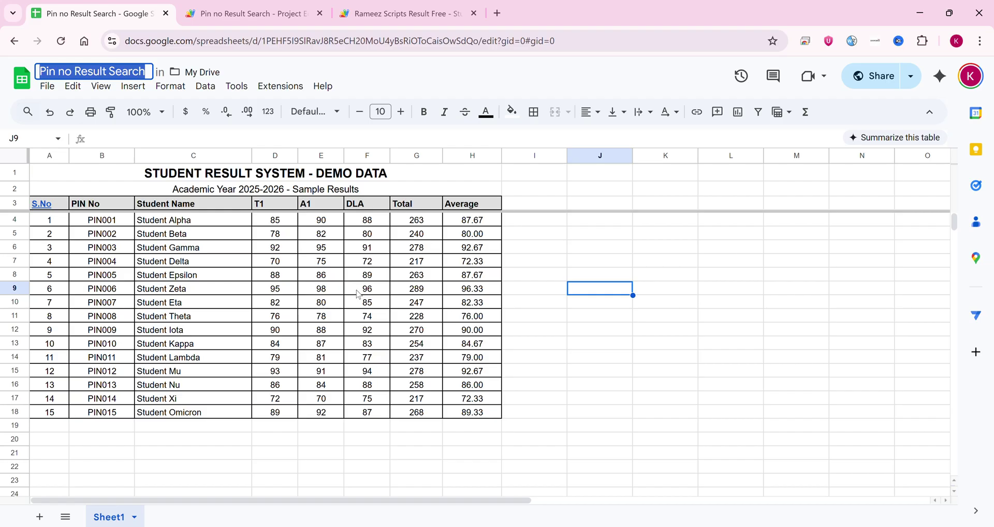
{"action": "left_click", "coordinate": [520, 252]}
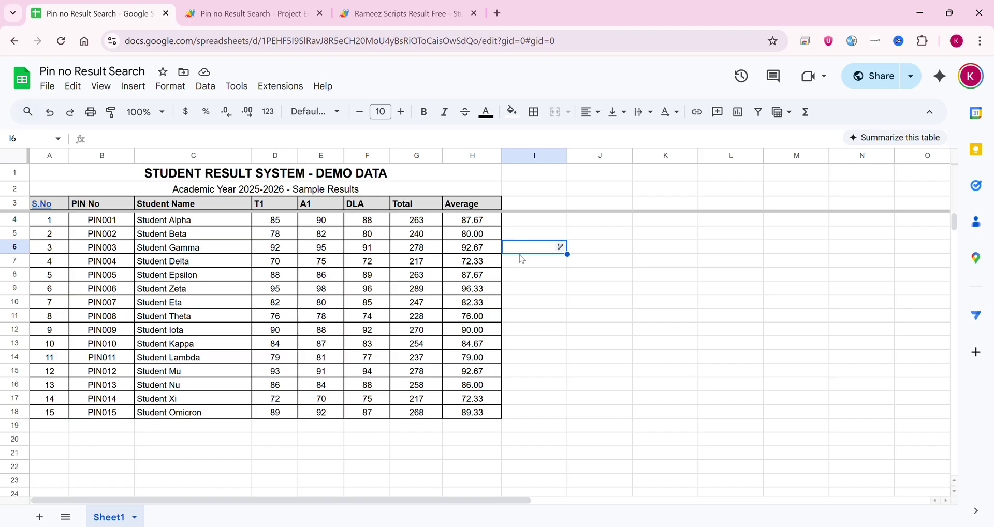
- Open Chrome DevTools on the result portal page via Inspect
{"action": "left_click", "coordinate": [379, 14]}
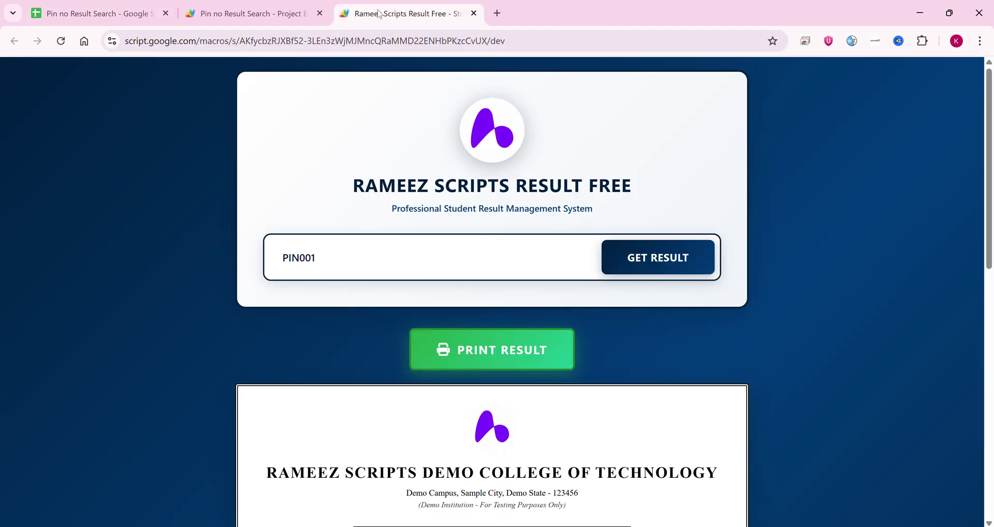
{"action": "right_click", "coordinate": [213, 204]}
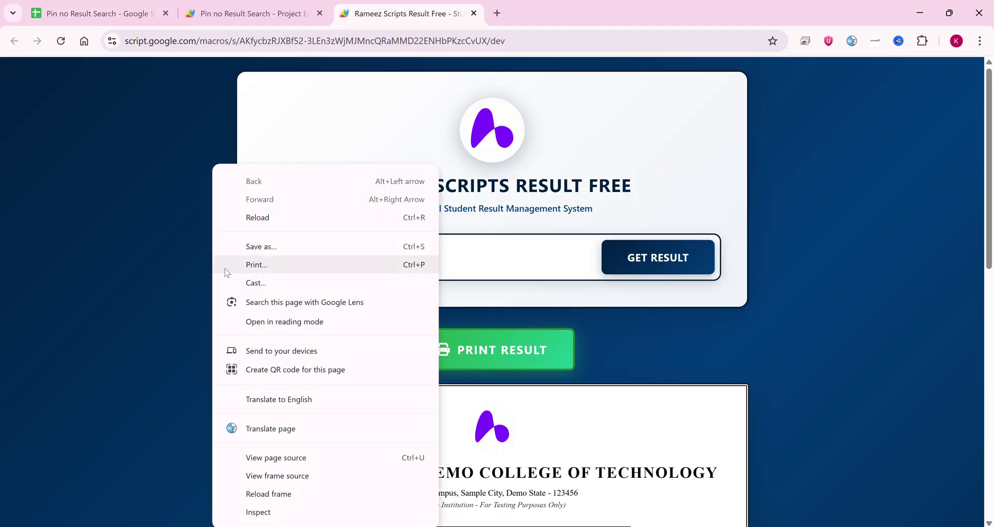
{"action": "left_click", "coordinate": [269, 512]}
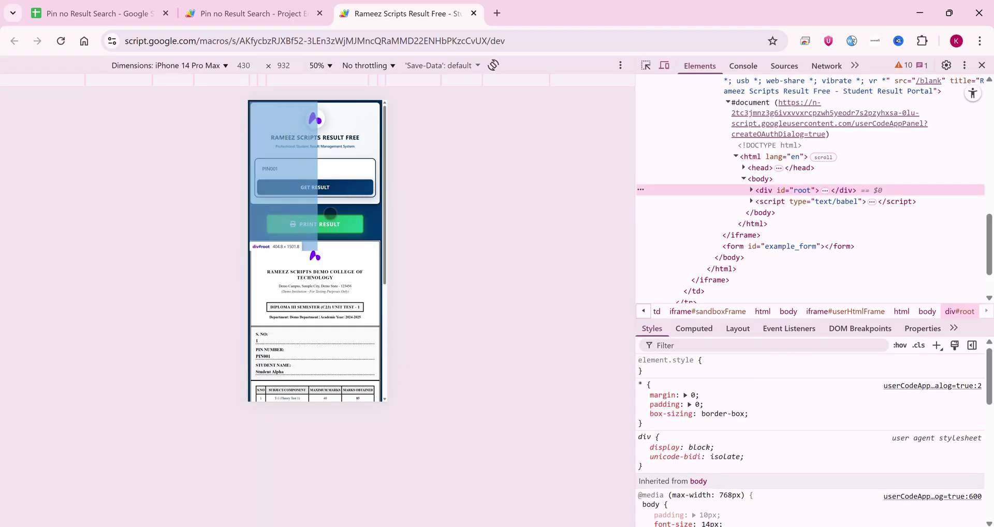
{"action": "scroll", "coordinate": [331, 214], "scroll_direction": "down", "scroll_amount": 5}
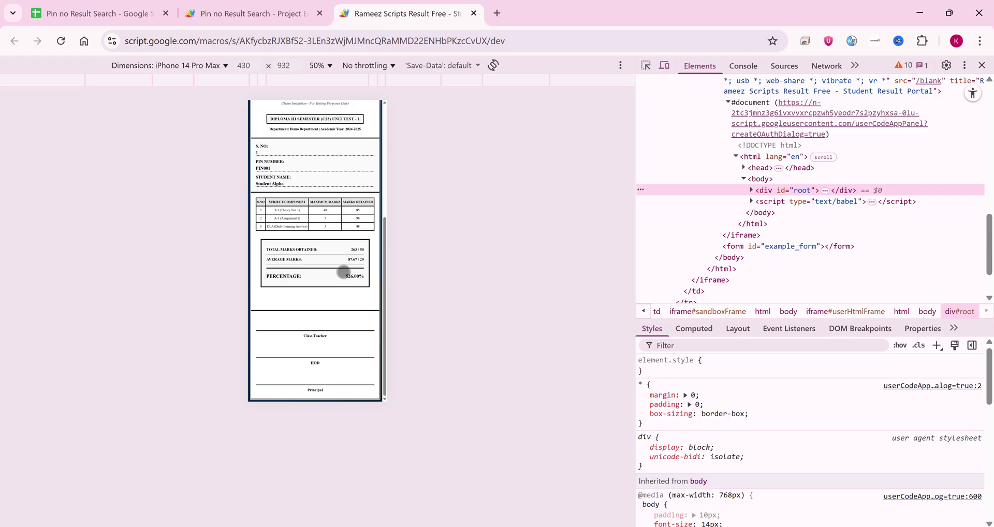
{"action": "scroll", "coordinate": [343, 272], "scroll_direction": "up", "scroll_amount": 5}
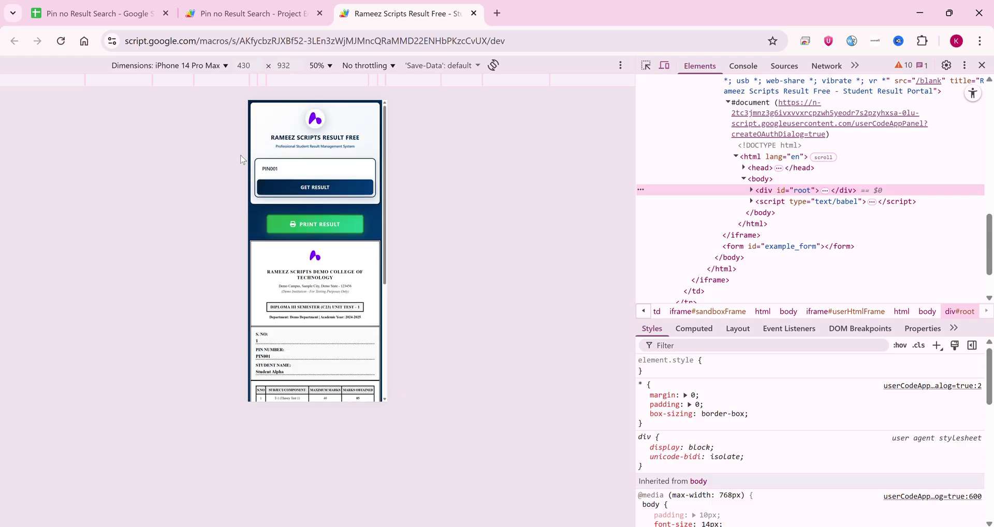
- Emulate a Samsung Galaxy S8+ screen in device mode
{"action": "left_click", "coordinate": [209, 65]}
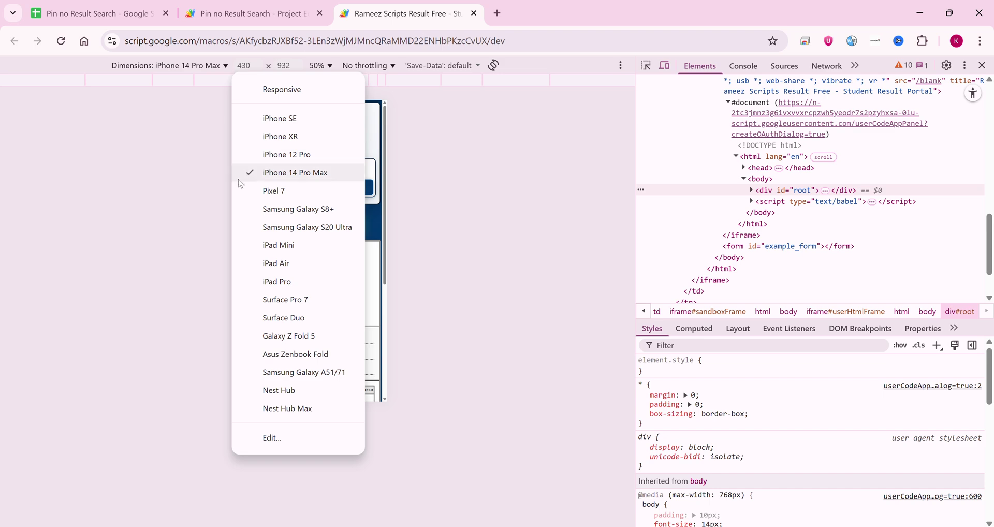
{"action": "left_click", "coordinate": [279, 209]}
{"action": "left_click", "coordinate": [330, 251]}
{"action": "scroll", "coordinate": [326, 331], "scroll_direction": "down", "scroll_amount": 3}
{"action": "scroll", "coordinate": [333, 321], "scroll_direction": "up", "scroll_amount": 3}
{"action": "scroll", "coordinate": [333, 321], "scroll_direction": "up", "scroll_amount": 6}
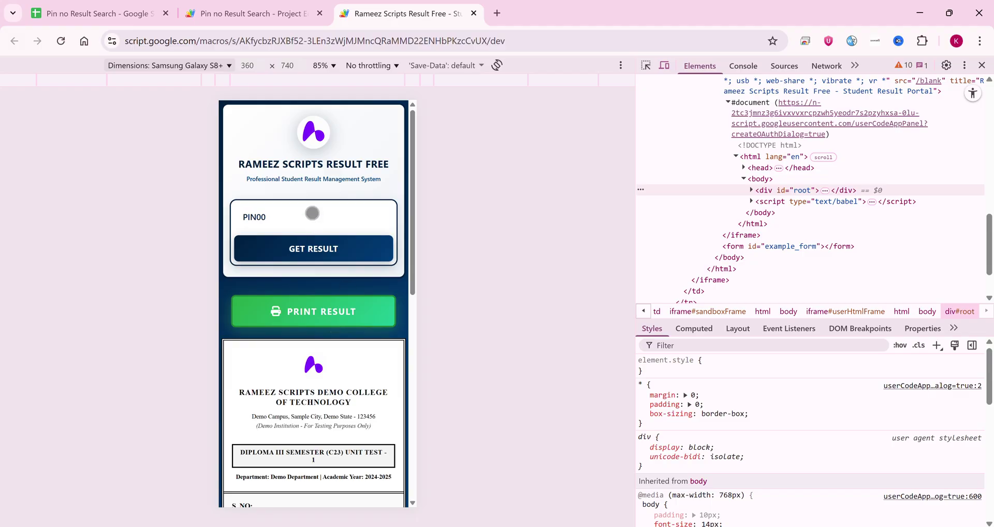
- Fetch PIN002's result (240 / 50, 480.00%) on the emulated phone, then close DevTools
{"action": "left_click", "coordinate": [310, 249]}
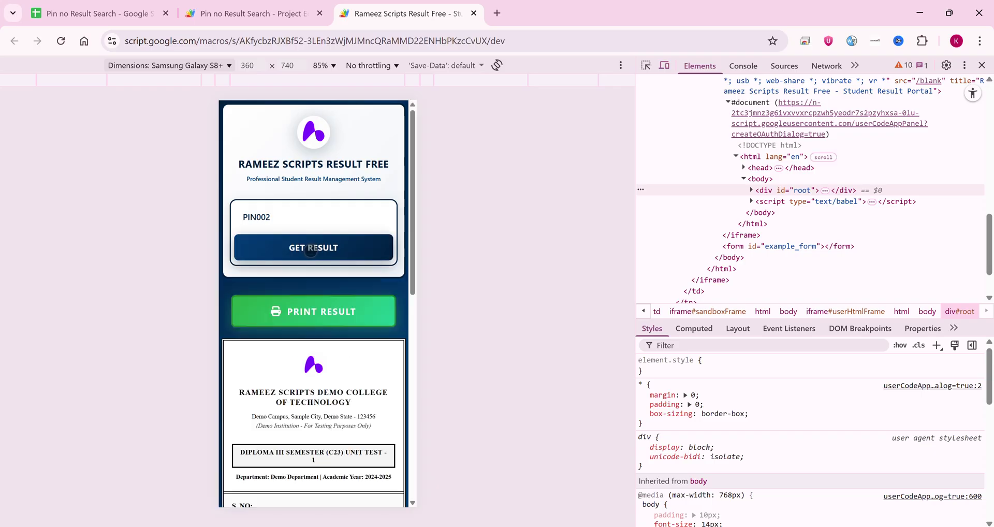
{"action": "scroll", "coordinate": [308, 290], "scroll_direction": "down", "scroll_amount": 5}
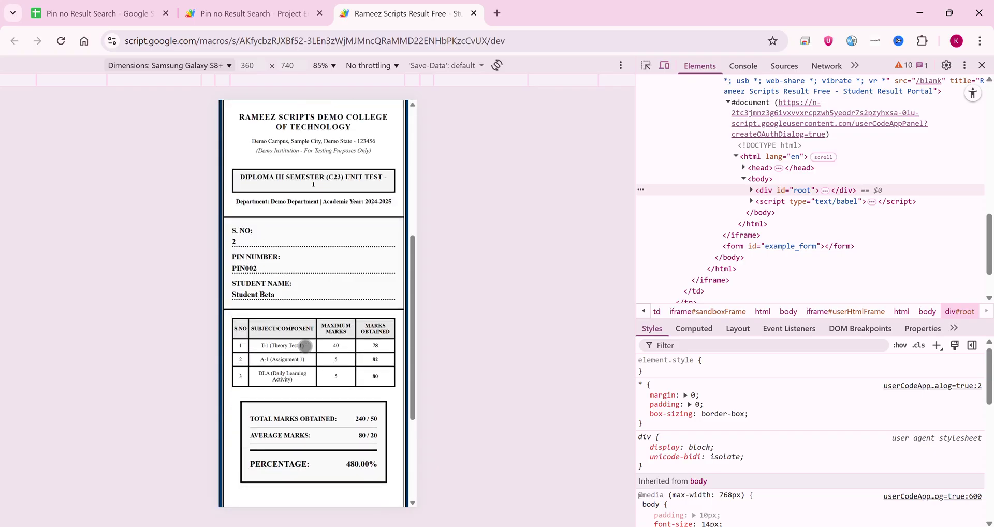
{"action": "scroll", "coordinate": [311, 344], "scroll_direction": "down", "scroll_amount": 3}
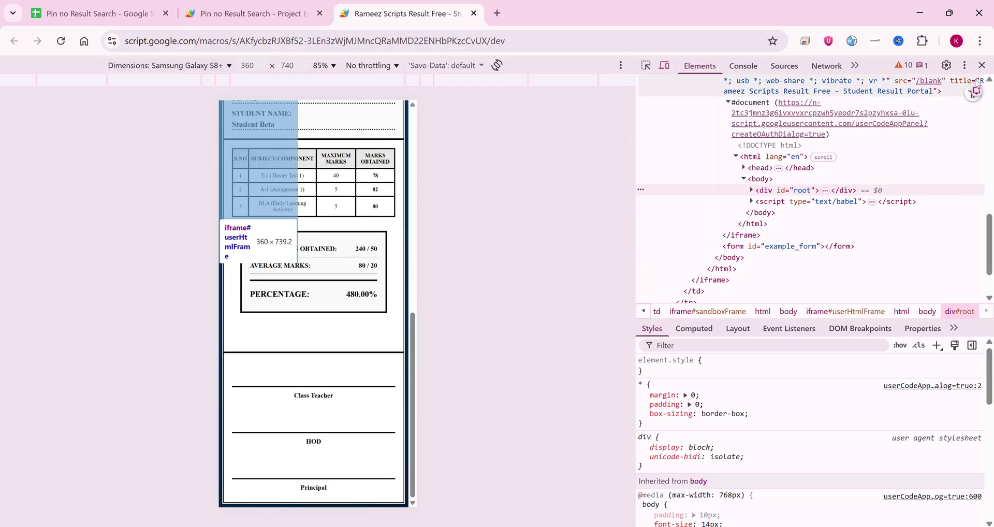
{"action": "left_click", "coordinate": [981, 65]}
- Start spreadsheet row 19 with serial number 16, PIN016 and the student's name
{"action": "left_click", "coordinate": [98, 13]}
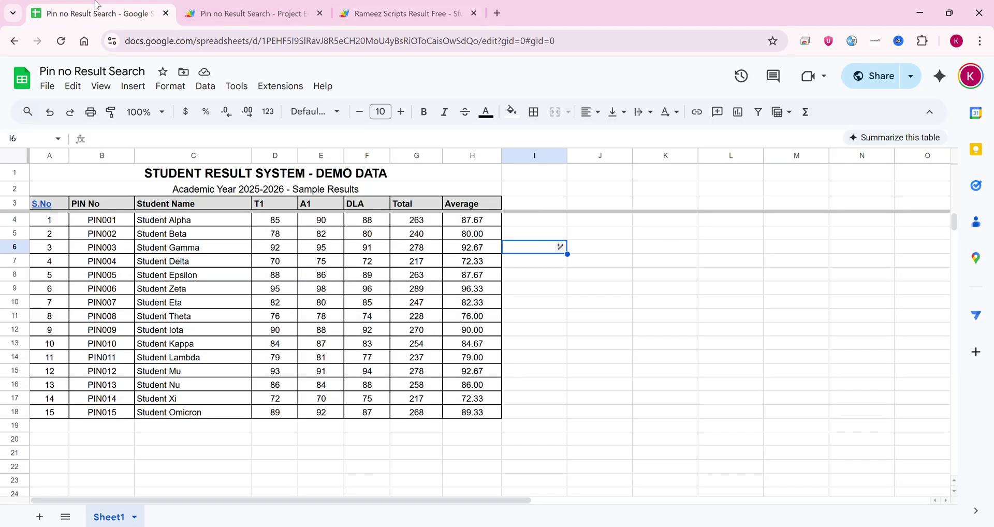
{"action": "left_click", "coordinate": [57, 430]}
{"action": "type", "text": "16"}
{"action": "key", "text": "Tab"}
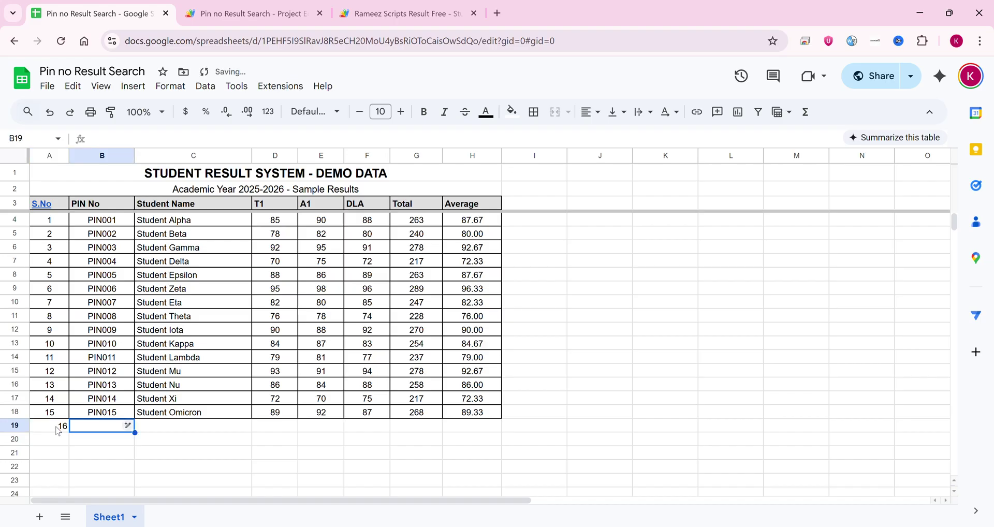
{"action": "type", "text": "PIN016"}
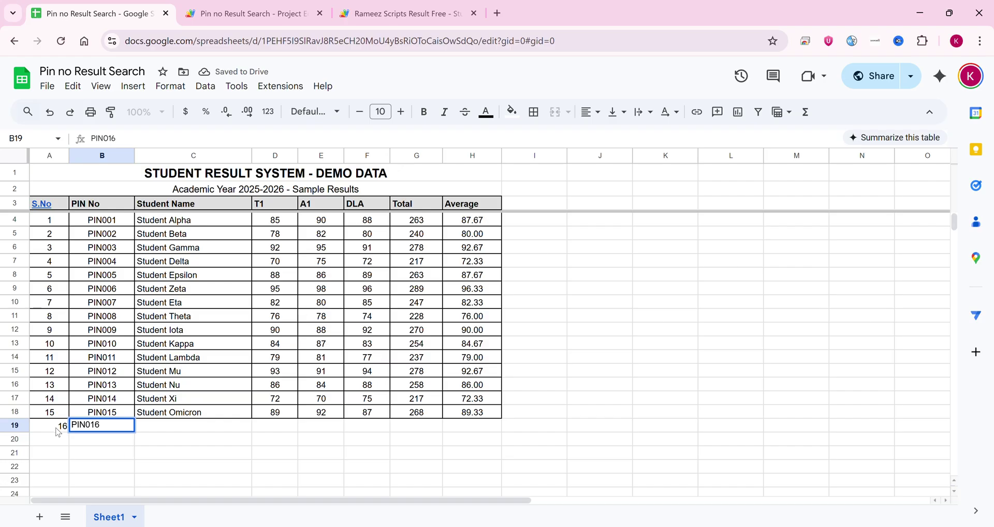
{"action": "left_click", "coordinate": [195, 431]}
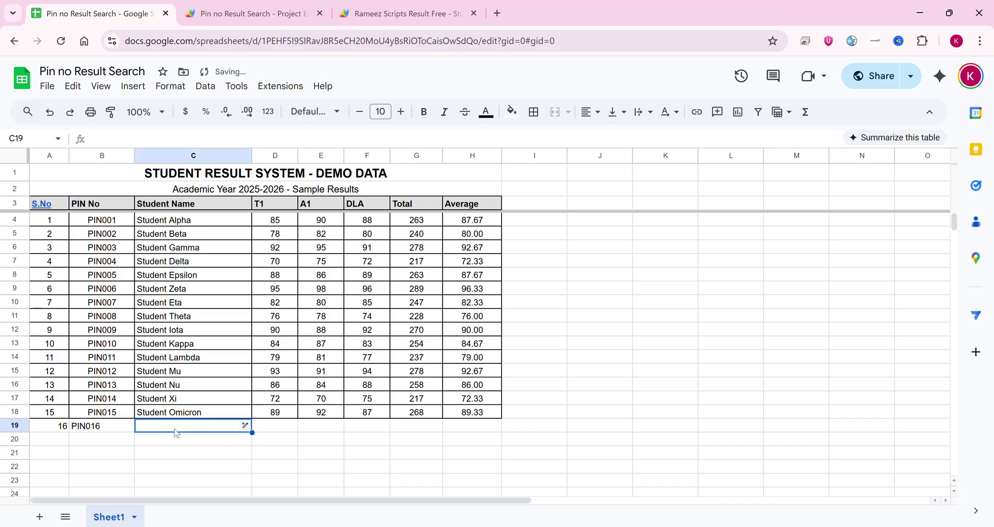
{"action": "type", "text": "Ramiz"}
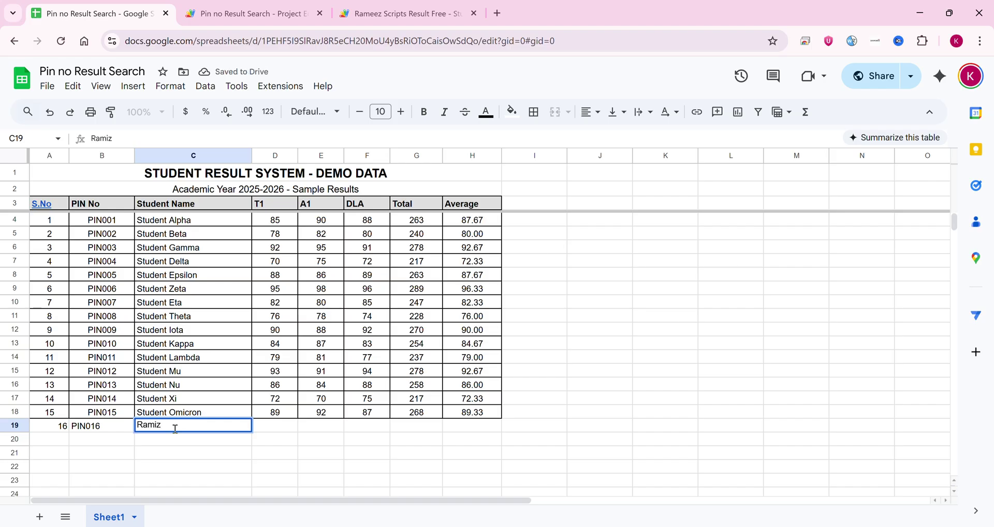
{"action": "key", "text": "Tab"}
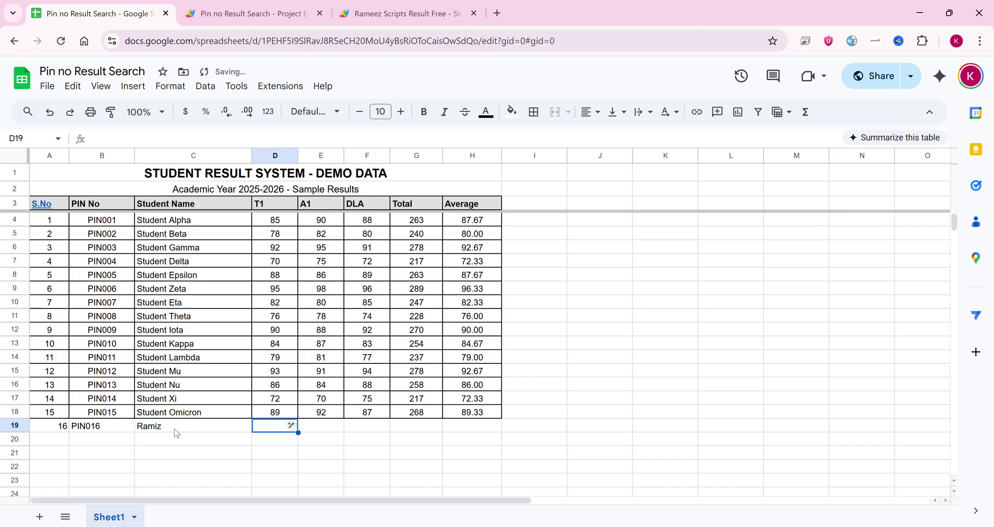
- Enter marks 80, 78, 45, 67 and 70% in D19:H19, then copy PIN016 from B19
{"action": "type", "text": "80"}
{"action": "key", "text": "Tab"}
{"action": "key", "text": "Down"}
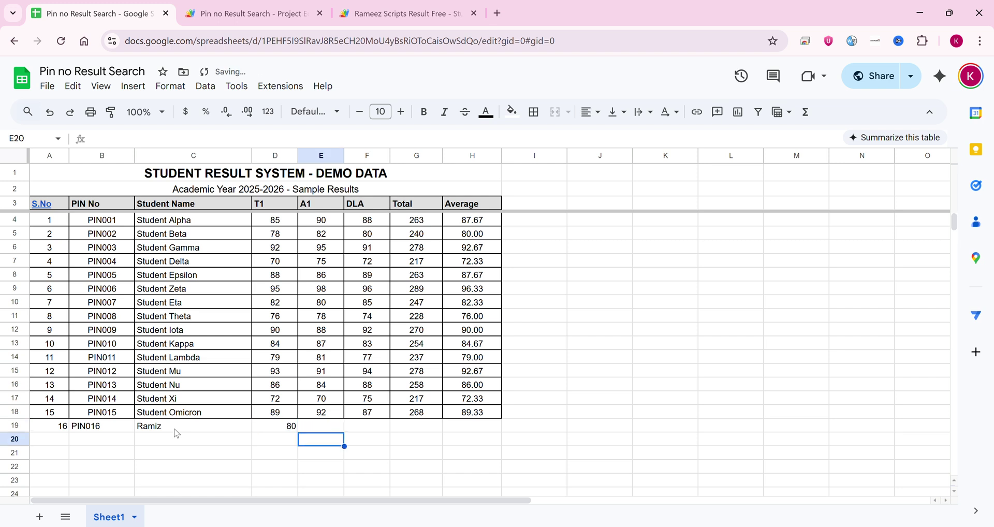
{"action": "key", "text": "Up"}
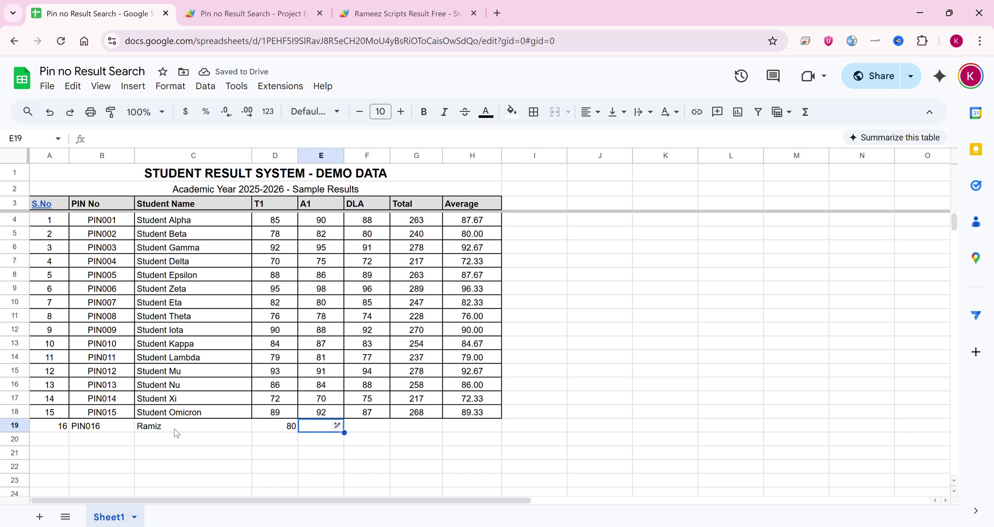
{"action": "type", "text": "78"}
{"action": "key", "text": "Tab"}
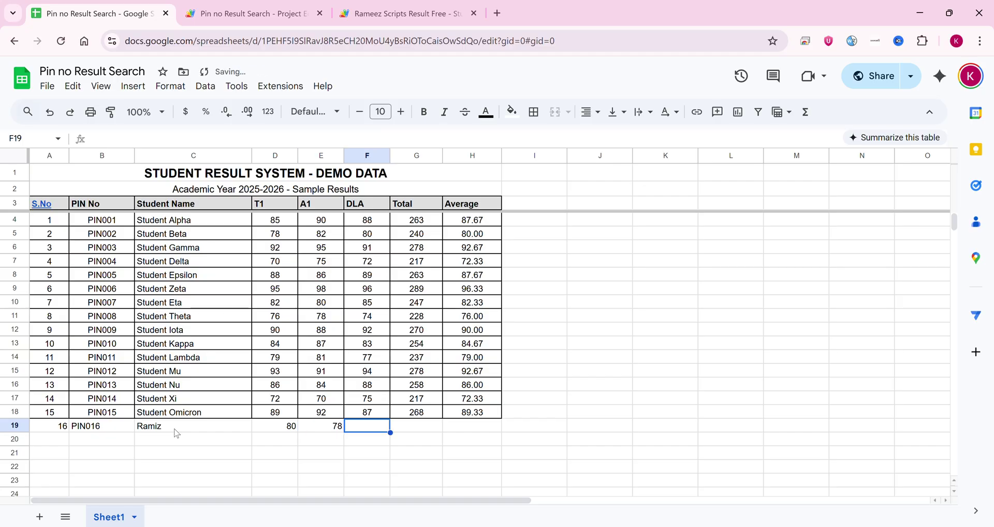
{"action": "type", "text": "45"}
{"action": "key", "text": "Tab"}
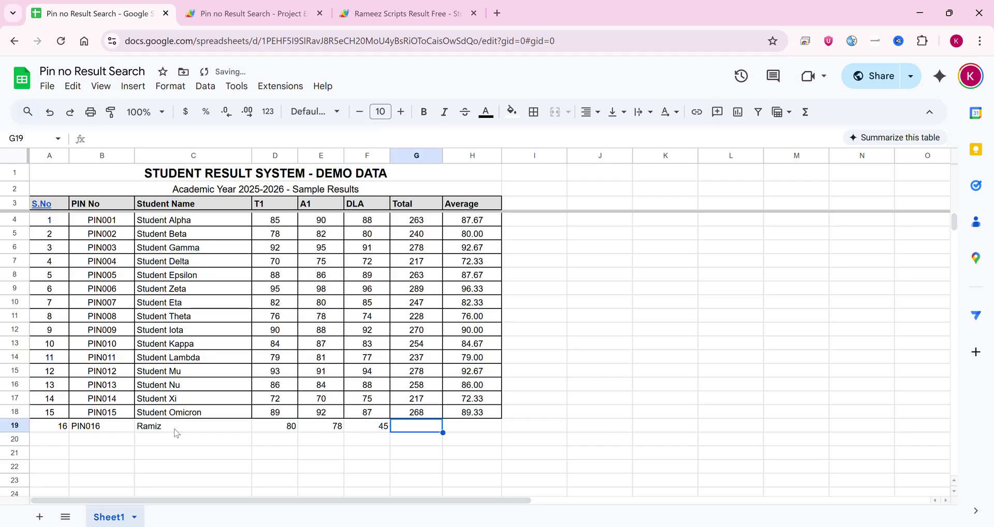
{"action": "type", "text": "67"}
{"action": "key", "text": "Tab"}
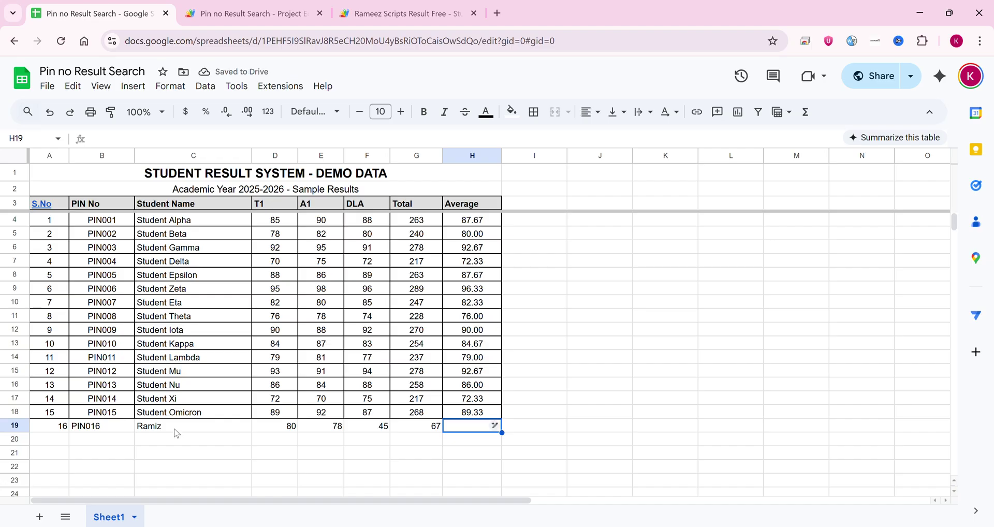
{"action": "type", "text": "70%"}
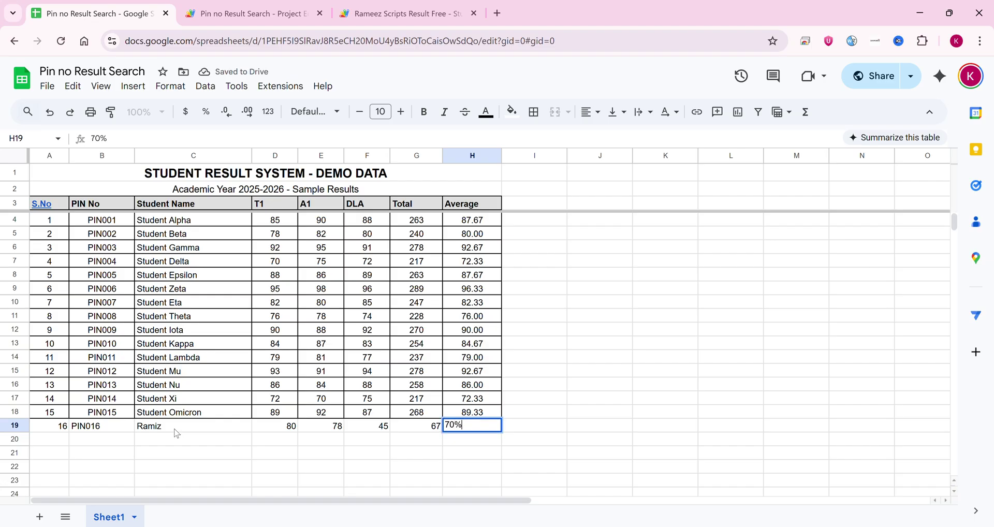
{"action": "left_click", "coordinate": [681, 342]}
{"action": "left_click", "coordinate": [96, 428]}
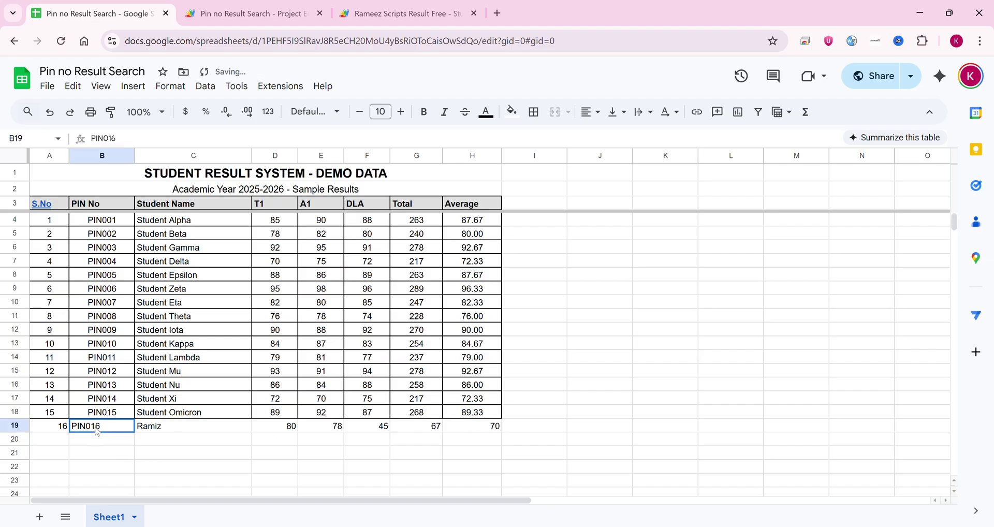
{"action": "key", "text": "ctrl+c"}
- Replace the old PIN with PIN016 in the portal search box and fetch its result
{"action": "left_click", "coordinate": [397, 4]}
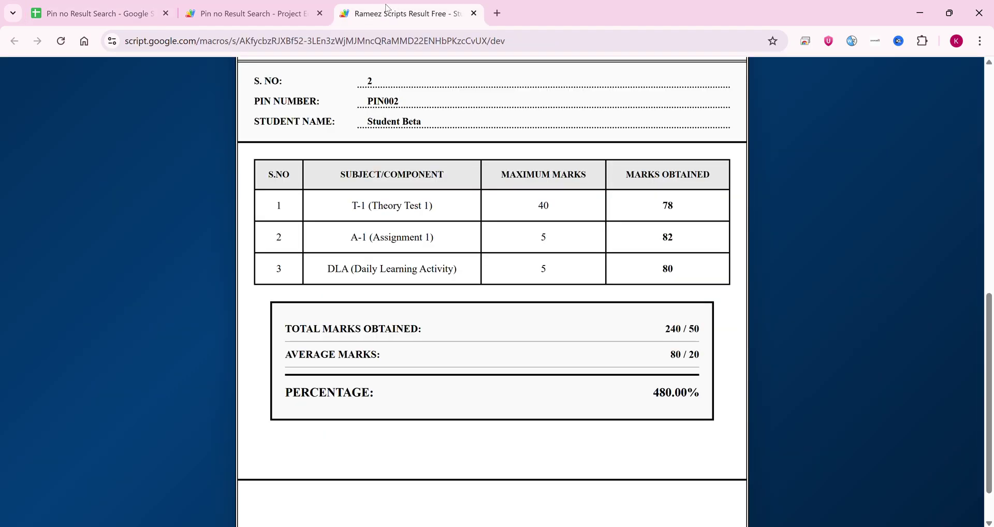
{"action": "scroll", "coordinate": [344, 222], "scroll_direction": "up", "scroll_amount": 10}
{"action": "left_click_drag", "start_coordinate": [344, 256], "coordinate": [249, 259]}
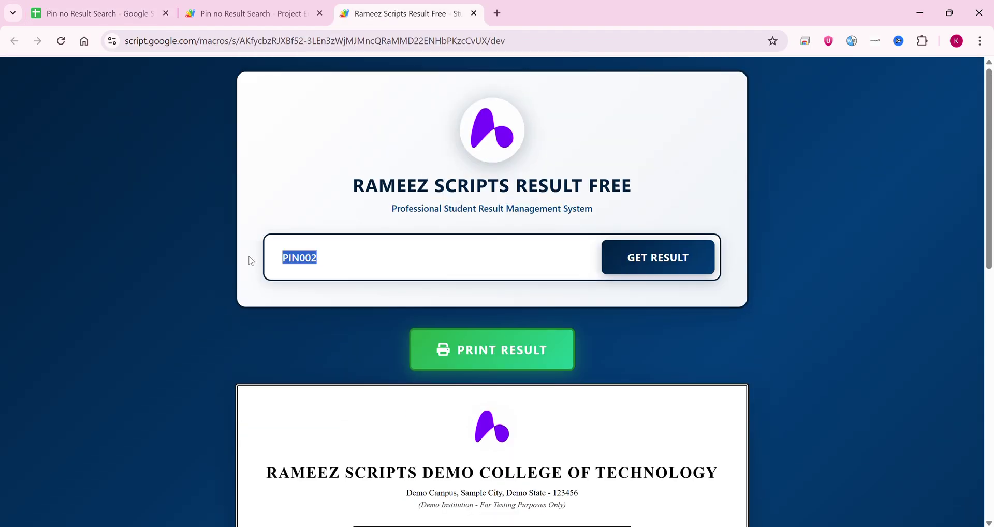
{"action": "key", "text": "ctrl+v"}
{"action": "left_click", "coordinate": [641, 257]}
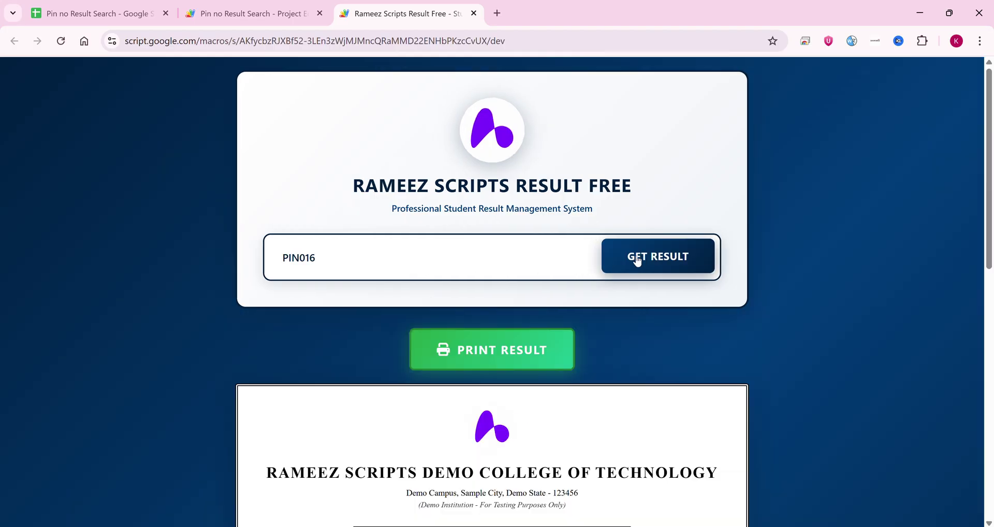
{"action": "scroll", "coordinate": [487, 288], "scroll_direction": "down", "scroll_amount": 4}
{"action": "scroll", "coordinate": [494, 284], "scroll_direction": "down", "scroll_amount": 4}
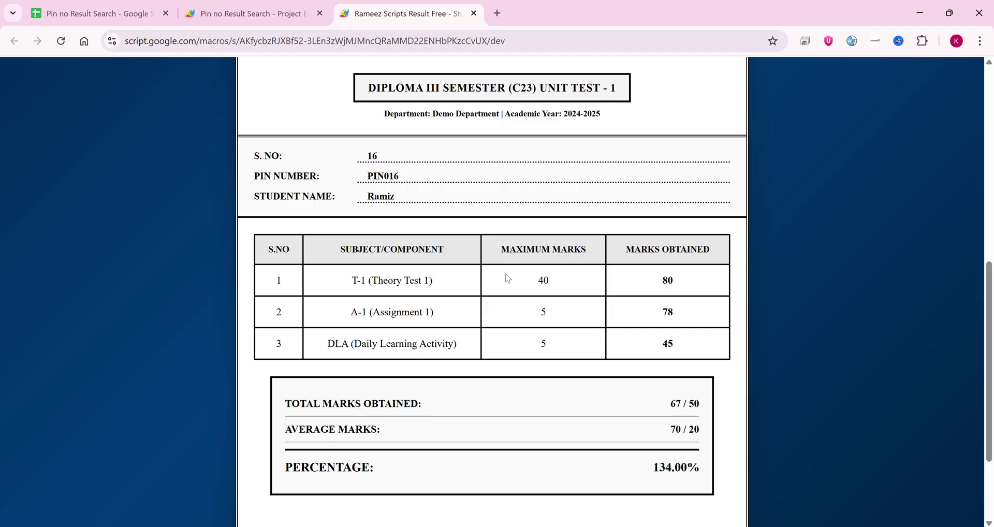
- Check the student name, PIN016 and the 134.00% result on the card
{"action": "left_click_drag", "start_coordinate": [411, 200], "coordinate": [357, 201]}
{"action": "left_click_drag", "start_coordinate": [408, 177], "coordinate": [345, 183]}
{"action": "scroll", "coordinate": [682, 357], "scroll_direction": "down", "scroll_amount": 3}
{"action": "scroll", "coordinate": [673, 362], "scroll_direction": "up", "scroll_amount": 10}
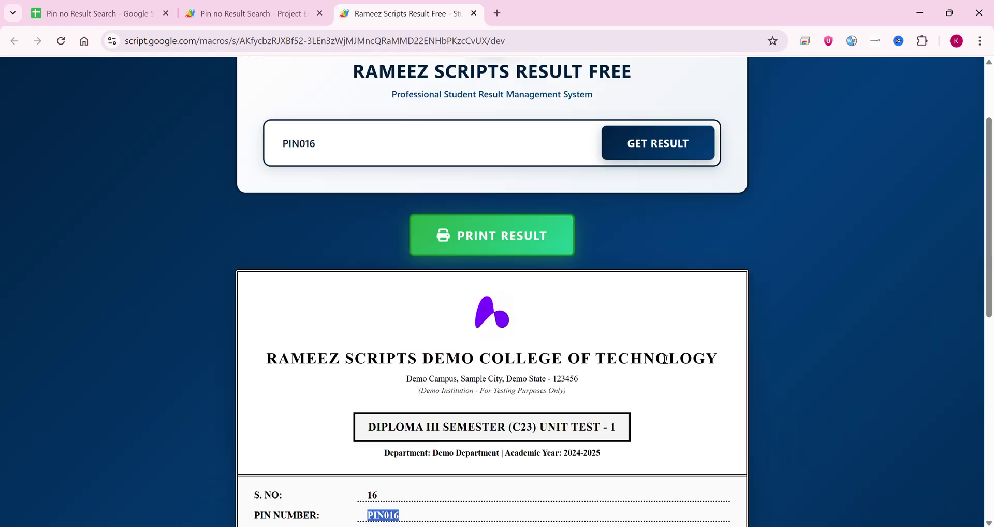
{"action": "scroll", "coordinate": [575, 243], "scroll_direction": "down", "scroll_amount": 10}
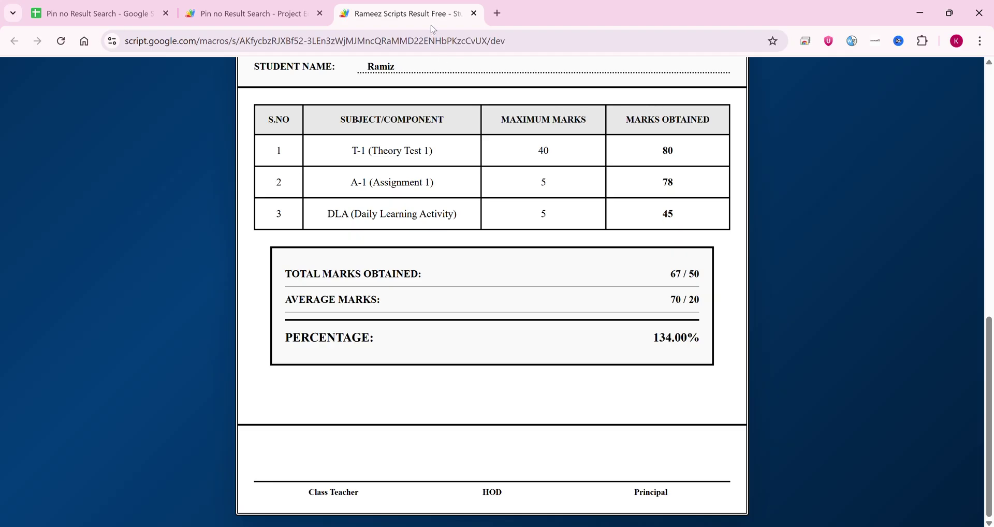
- Locate the T-1 subject and its maximum marks of 40 on the result card
{"action": "key", "text": "ctrl+shift+Tab"}
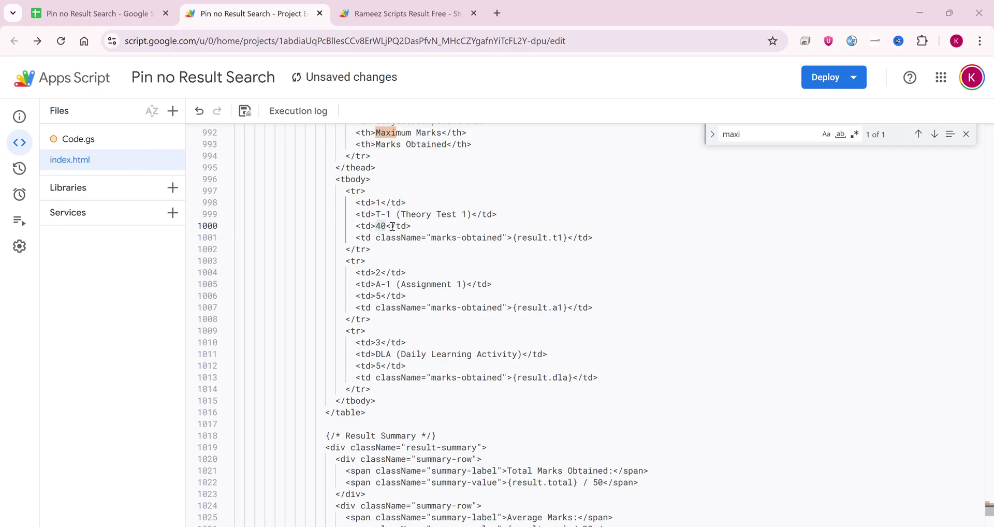
{"action": "left_click", "coordinate": [373, 15]}
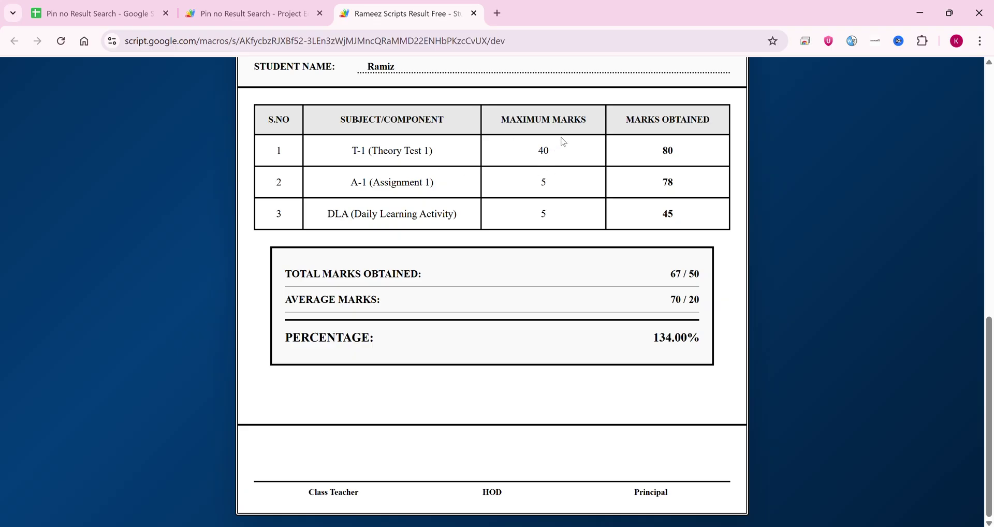
{"action": "left_click_drag", "start_coordinate": [433, 155], "coordinate": [350, 158]}
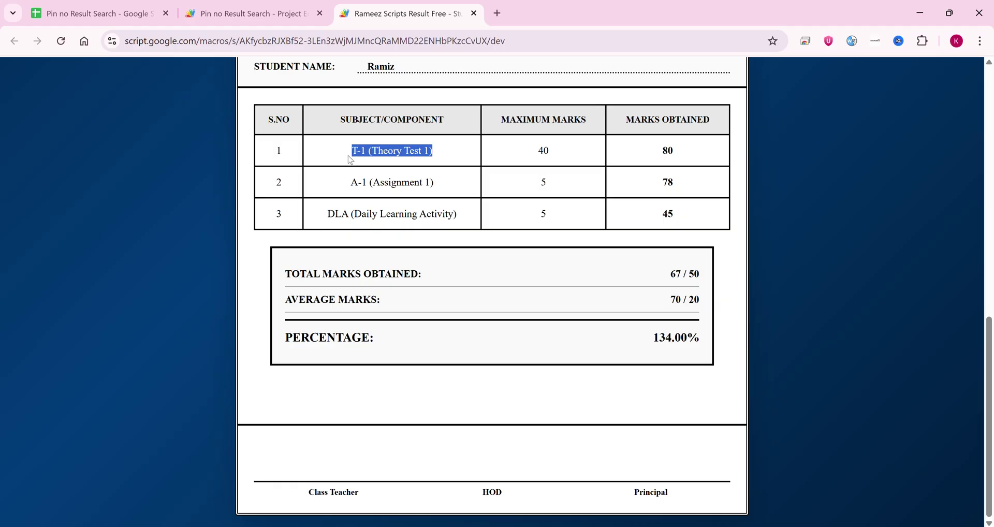
{"action": "left_click_drag", "start_coordinate": [564, 155], "coordinate": [530, 151]}
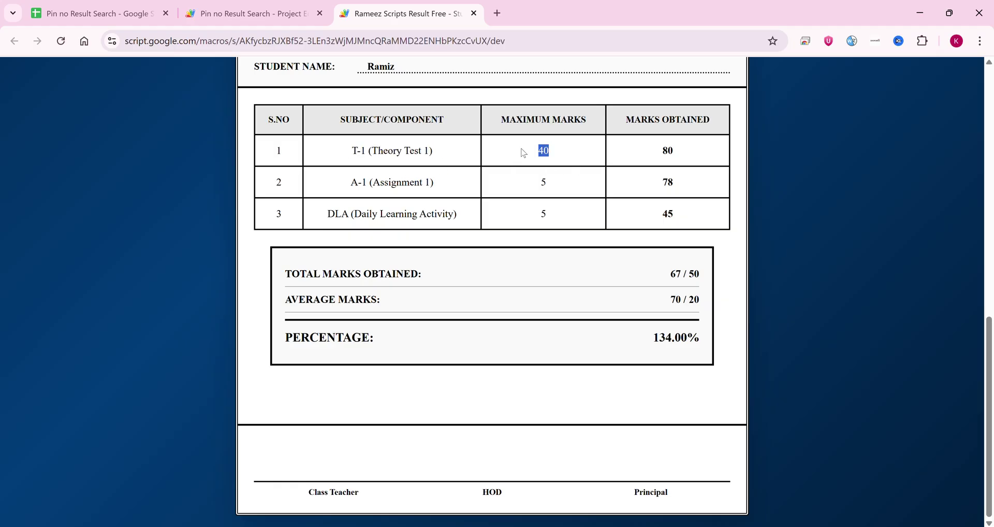
- Change T-1's maximum marks from 40 to 100 on line 1000 of index.html and save
{"action": "left_click", "coordinate": [245, 19]}
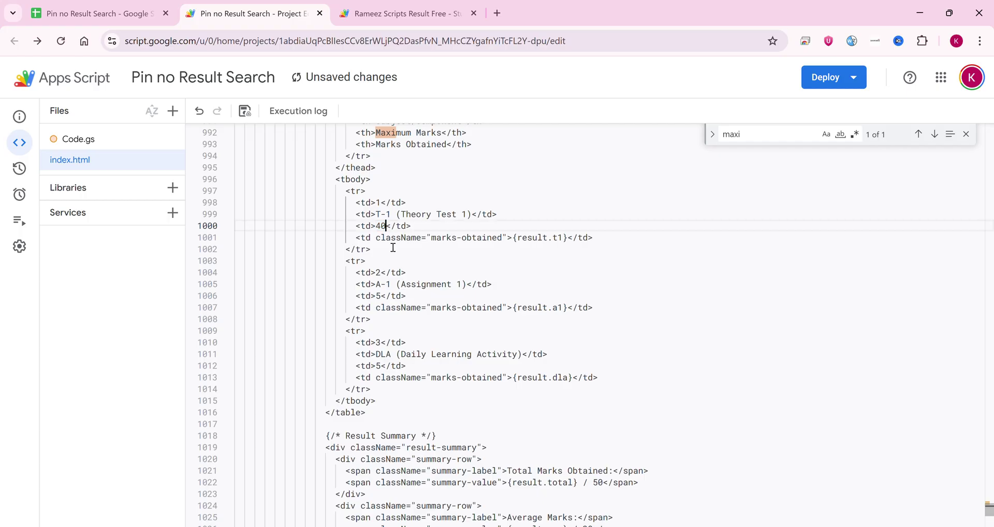
{"action": "key", "text": "BackSpace"}
{"action": "key", "text": "BackSpace"}
{"action": "type", "text": "100"}
{"action": "left_click", "coordinate": [245, 110]}
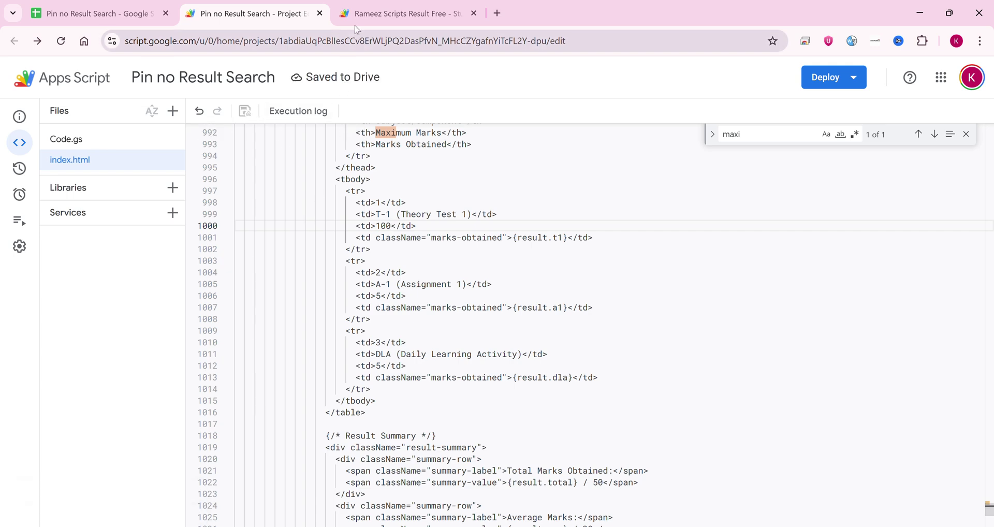
{"action": "key", "text": "ctrl+Tab"}
{"action": "scroll", "coordinate": [391, 218], "scroll_direction": "up", "scroll_amount": 7}
{"action": "scroll", "coordinate": [392, 218], "scroll_direction": "up", "scroll_amount": 5}
{"action": "left_click_drag", "start_coordinate": [354, 243], "coordinate": [284, 253]}
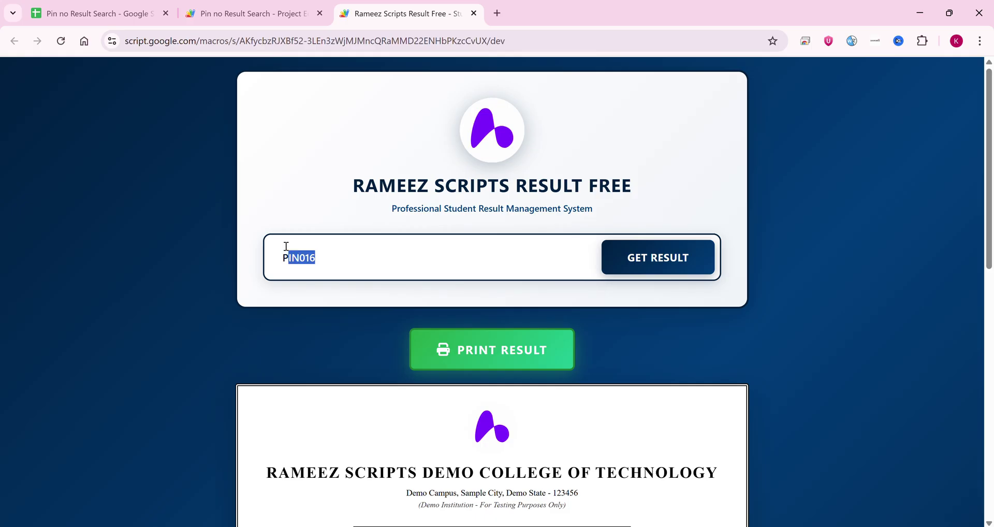
- Reload the portal and fetch PIN016 again, confirming T-1's maximum marks now read 100
{"action": "left_click", "coordinate": [61, 40]}
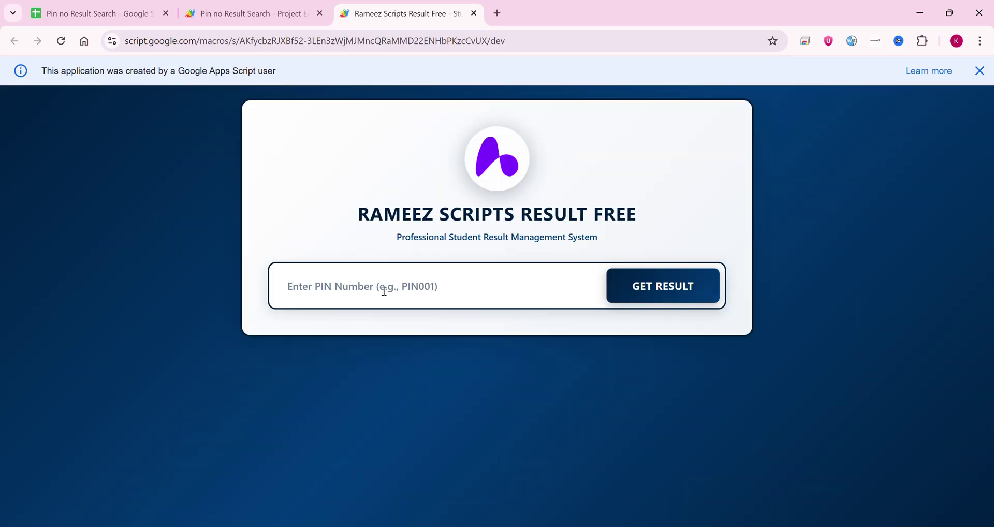
{"action": "key", "text": "ctrl+v"}
{"action": "left_click", "coordinate": [638, 293]}
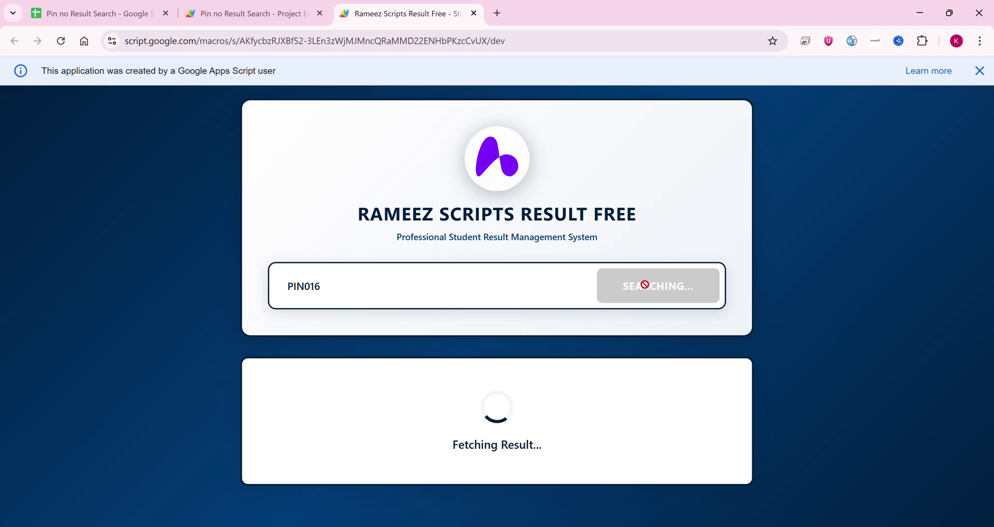
{"action": "scroll", "coordinate": [604, 288], "scroll_direction": "down", "scroll_amount": 10}
{"action": "left_click_drag", "start_coordinate": [560, 245], "coordinate": [537, 245]}
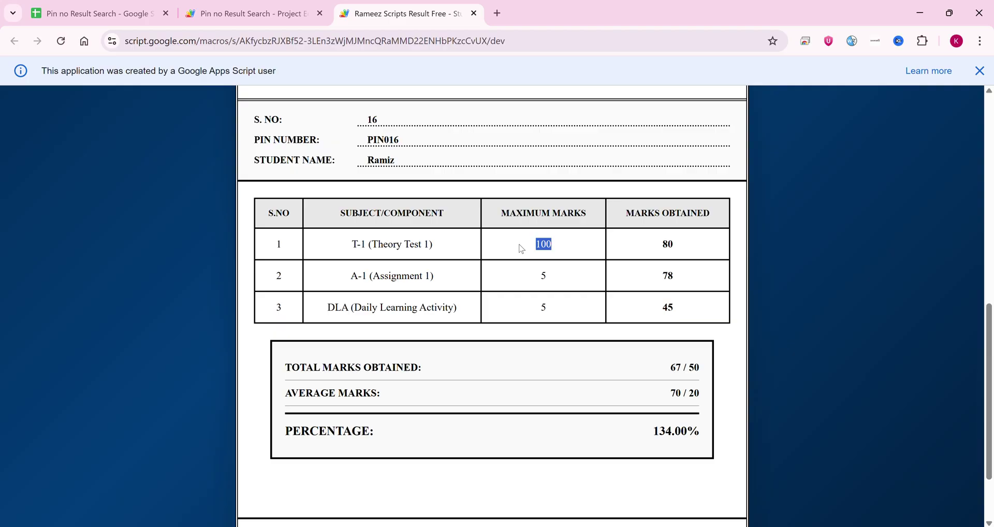
{"action": "left_click_drag", "start_coordinate": [441, 245], "coordinate": [336, 244]}
{"action": "scroll", "coordinate": [338, 243], "scroll_direction": "down", "scroll_amount": 2}
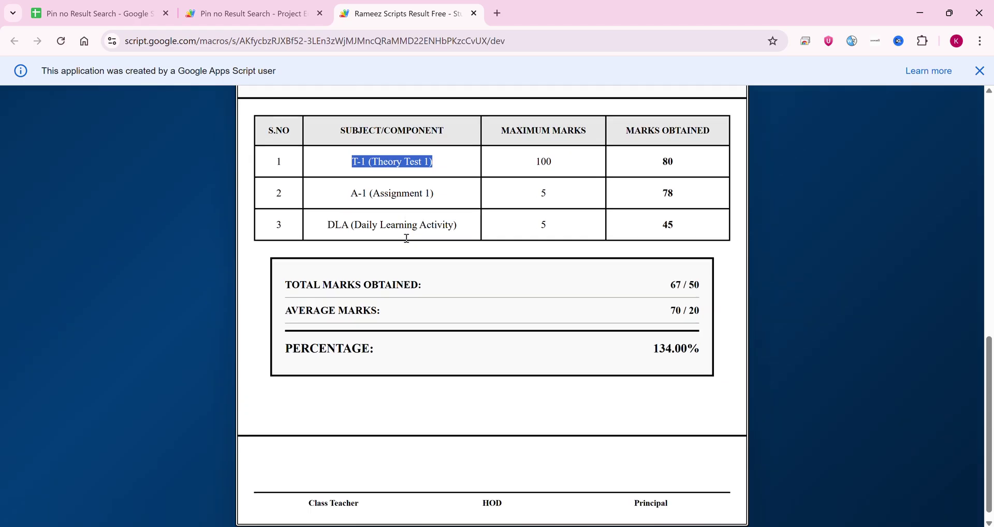
{"action": "scroll", "coordinate": [406, 240], "scroll_direction": "up", "scroll_amount": 10}
{"action": "scroll", "coordinate": [406, 241], "scroll_direction": "up", "scroll_amount": 2}
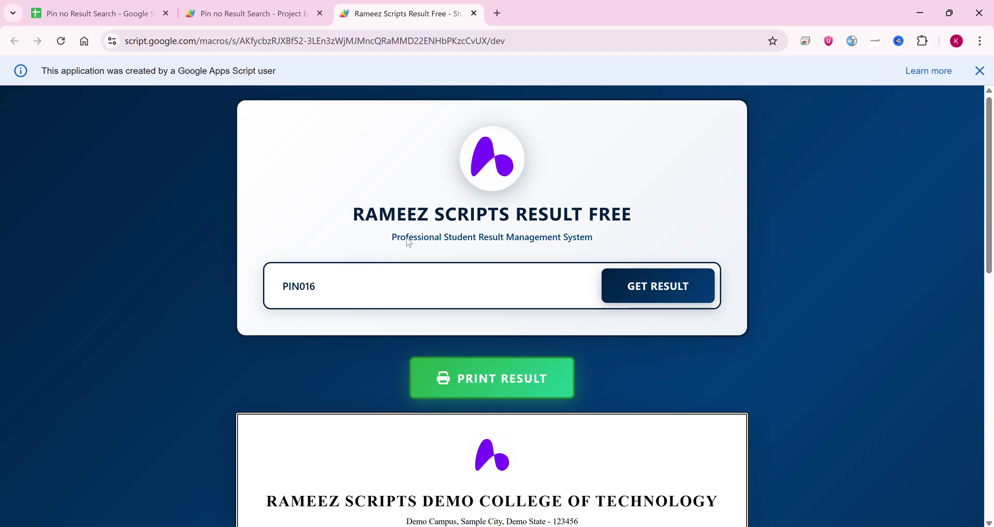
- Load the spreadsheet URL ending in 'copy' and make a copy of Pin no Result Search
{"action": "left_click", "coordinate": [88, 13]}
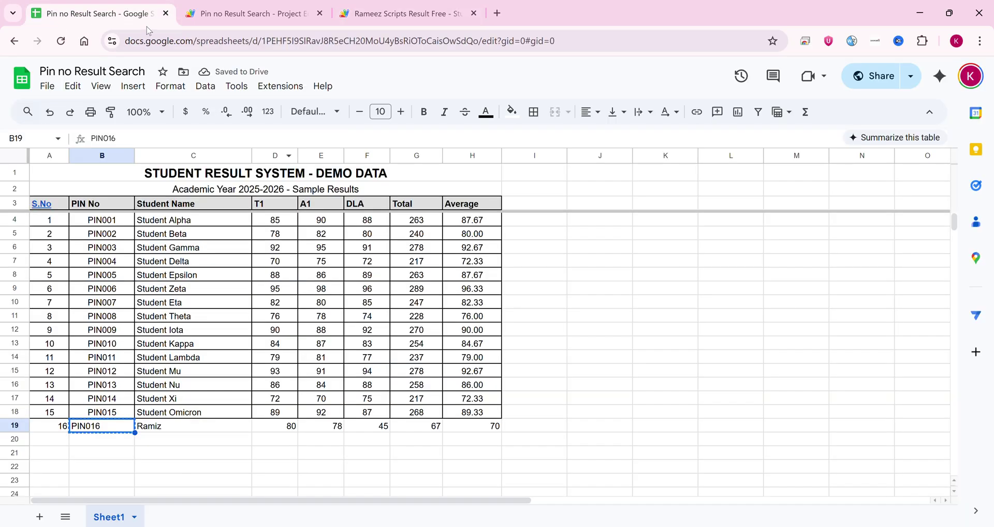
{"action": "left_click", "coordinate": [151, 45]}
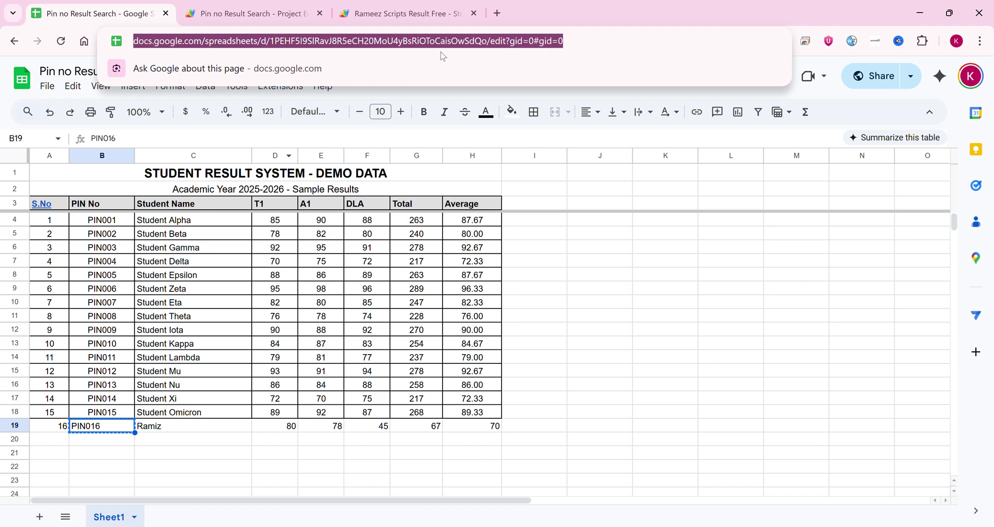
{"action": "left_click", "coordinate": [409, 14]}
{"action": "left_click", "coordinate": [378, 41]}
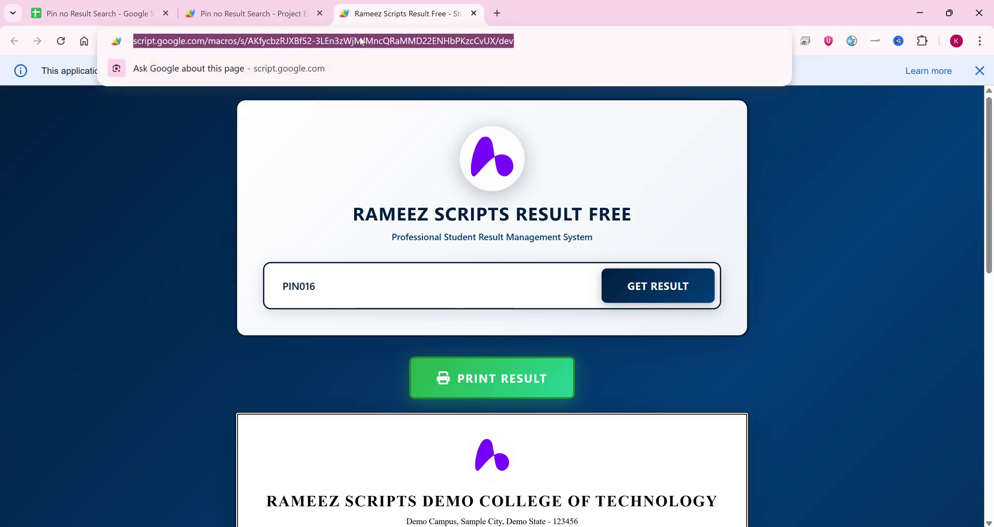
{"action": "key", "text": "ctrl+v"}
{"action": "left_click_drag", "start_coordinate": [593, 41], "coordinate": [523, 42]}
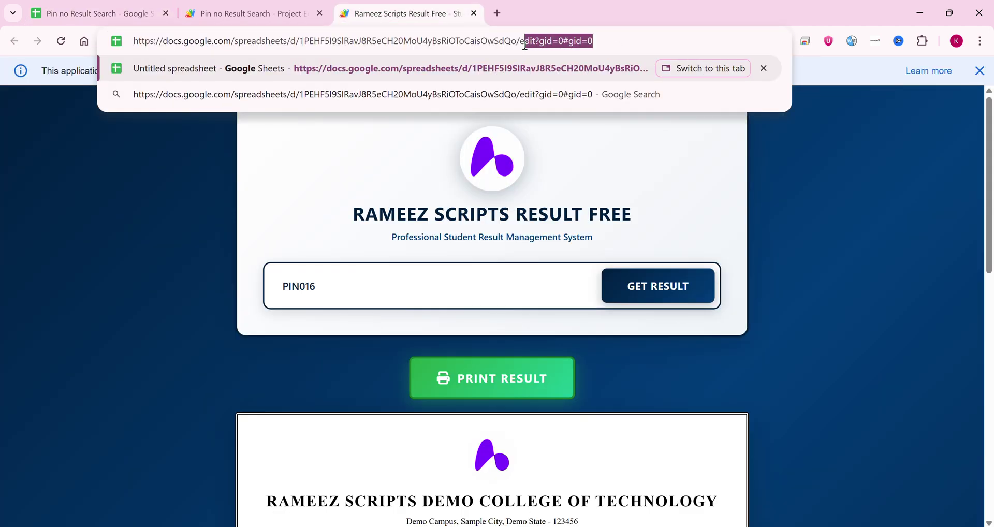
{"action": "type", "text": "copy"}
{"action": "key", "text": "Return"}
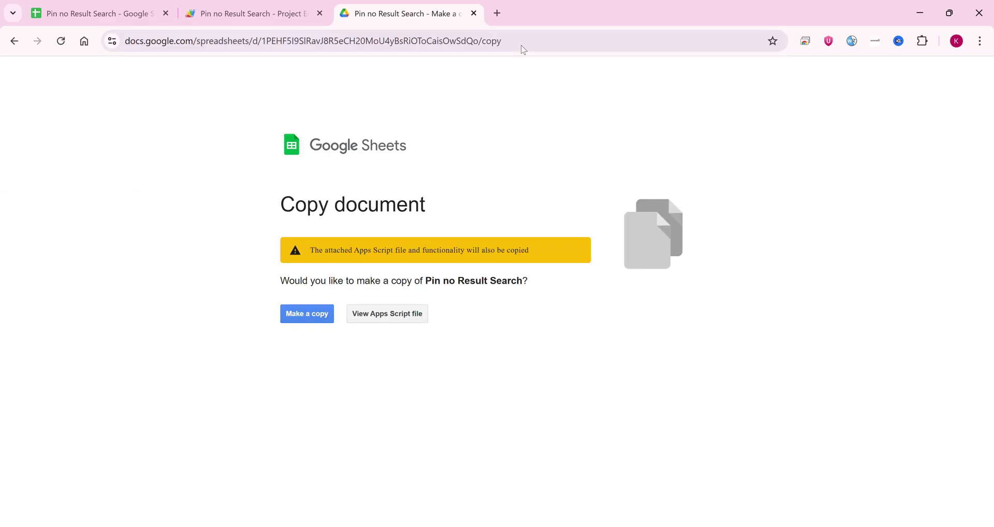
{"action": "left_click", "coordinate": [313, 316]}
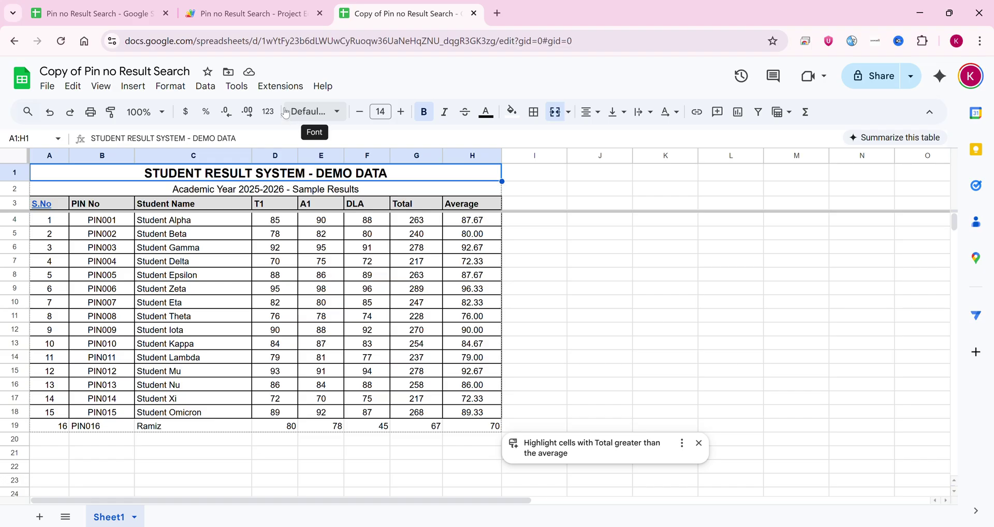
- Open the copy's Apps Script project and rename the Sheet1 tab to 10
{"action": "left_click", "coordinate": [281, 88]}
{"action": "left_click", "coordinate": [318, 151]}
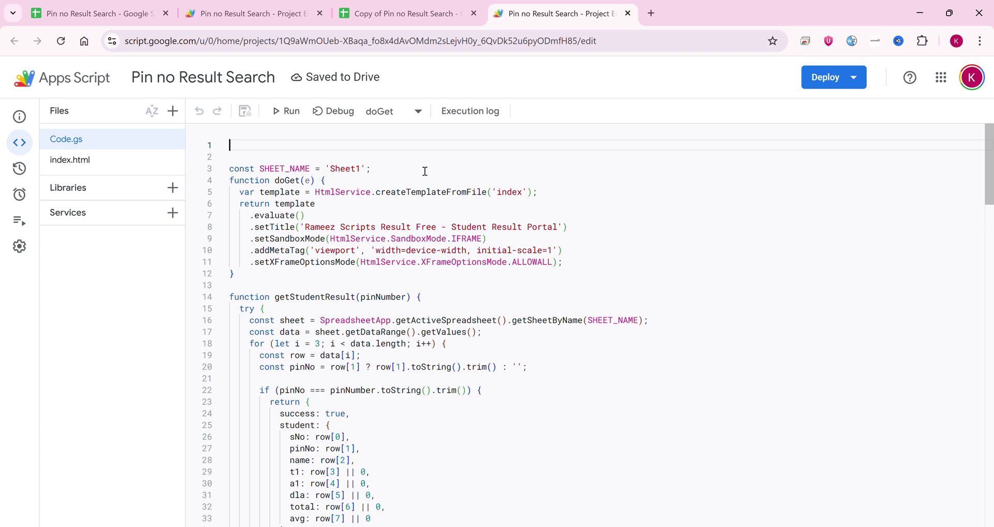
{"action": "left_click", "coordinate": [369, 15]}
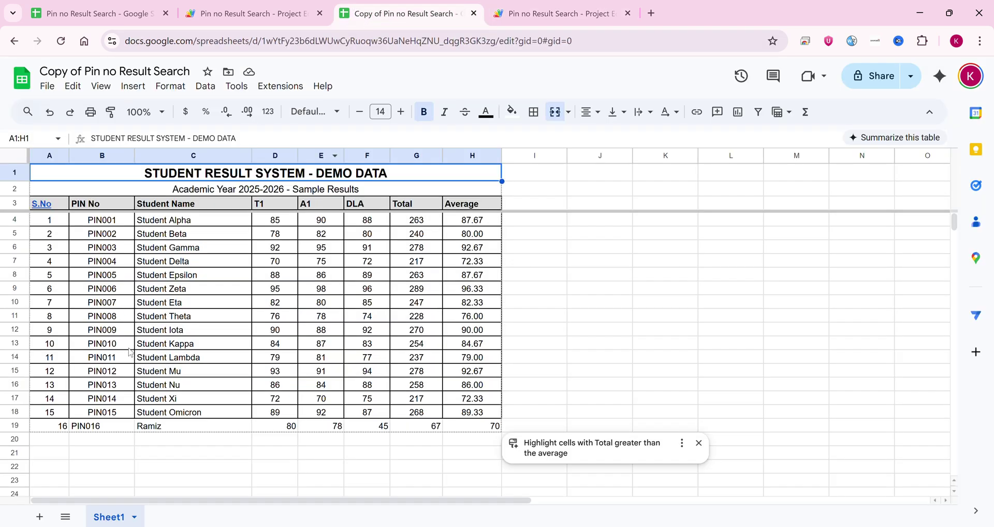
{"action": "double_click", "coordinate": [115, 522]}
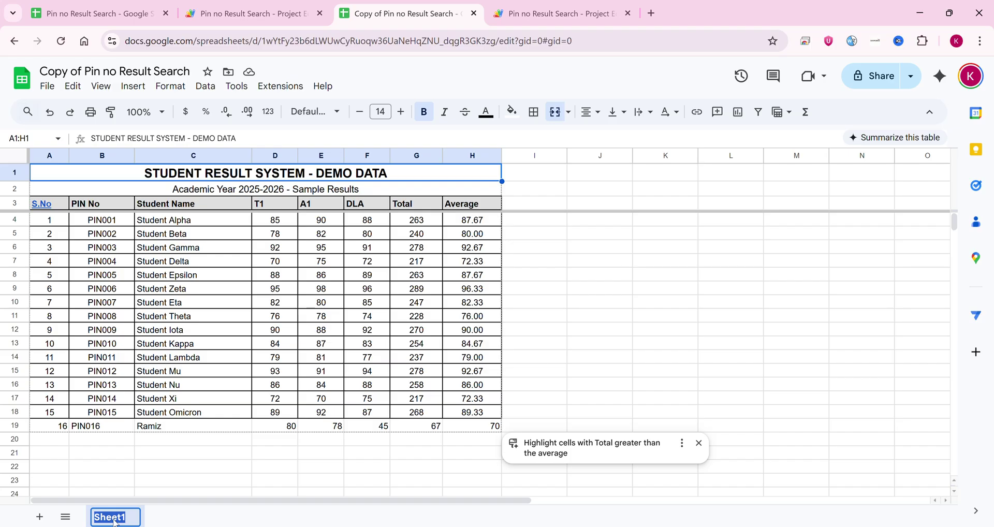
{"action": "type", "text": "10"}
{"action": "double_click", "coordinate": [115, 521]}
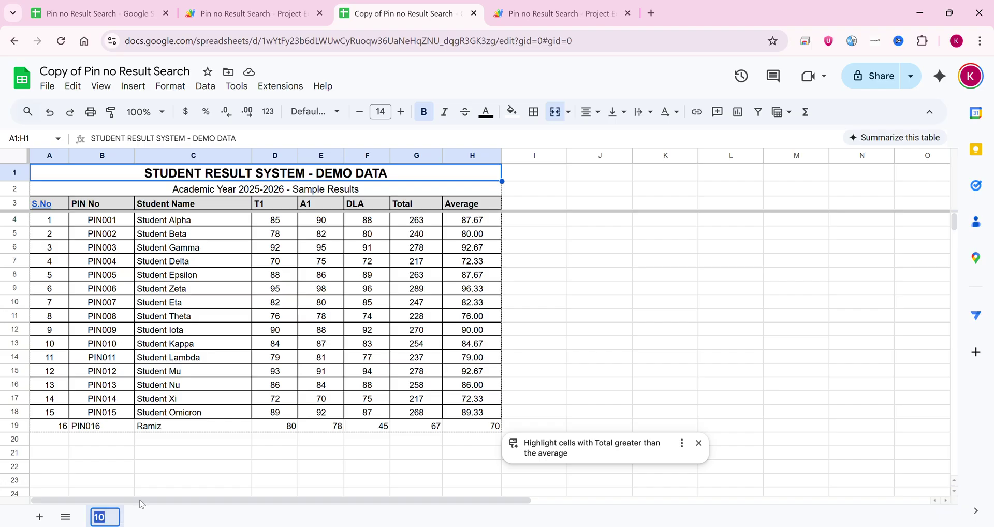
- Set SHEET_NAME in Code.gs to '10' and save the script
{"action": "left_click", "coordinate": [601, 14]}
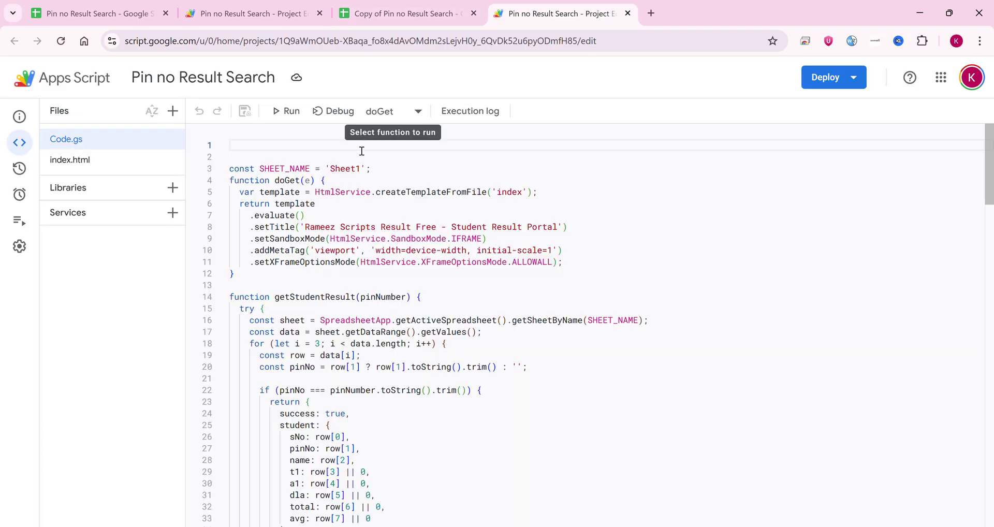
{"action": "left_click_drag", "start_coordinate": [361, 169], "coordinate": [334, 167]}
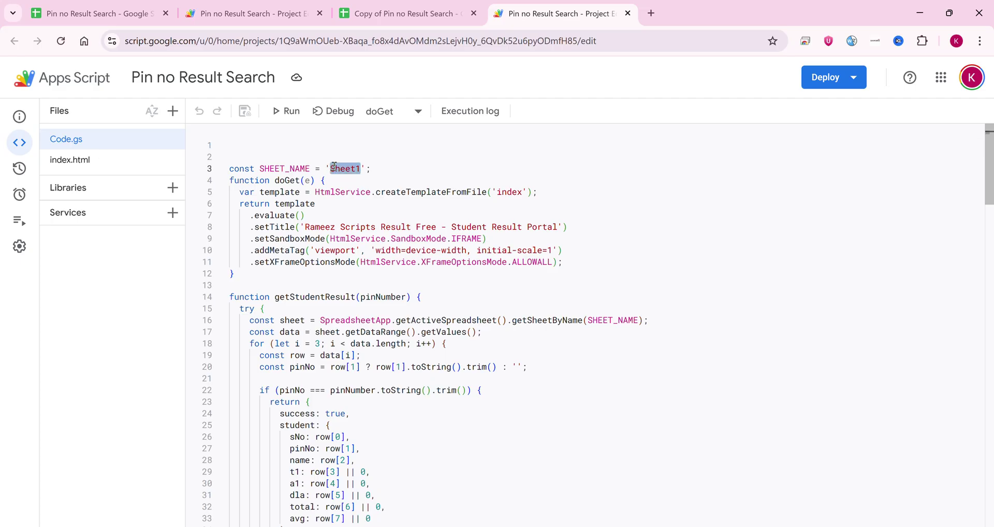
{"action": "key", "text": "ctrl+v"}
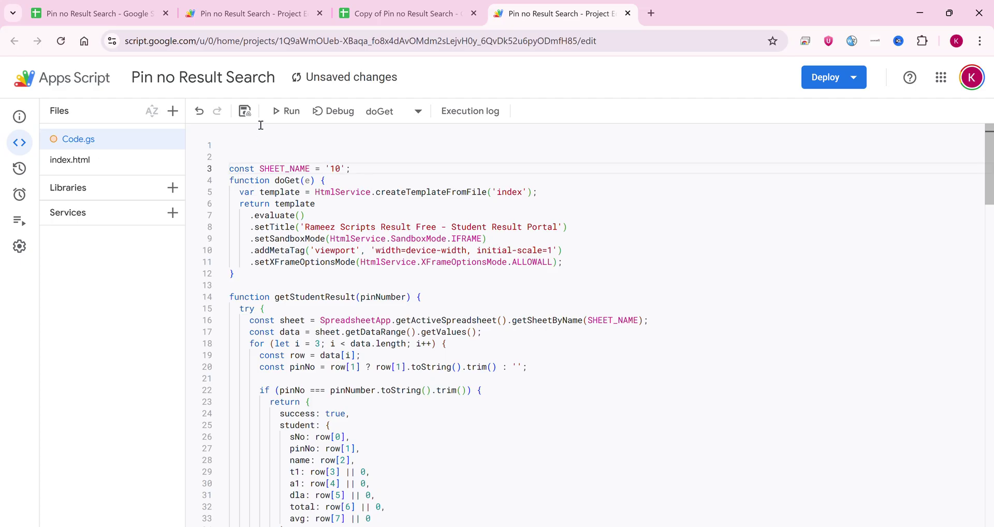
{"action": "left_click", "coordinate": [245, 111]}
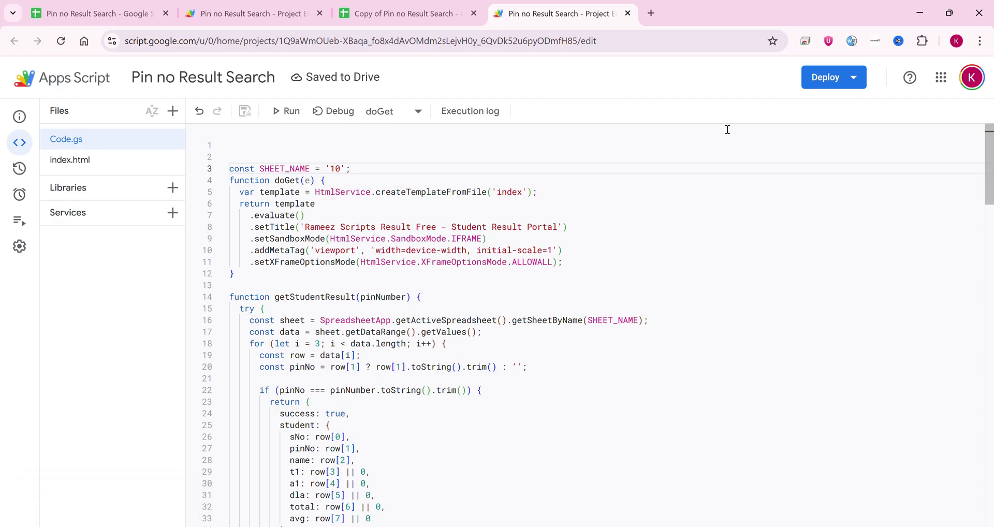
{"action": "left_click", "coordinate": [832, 85]}
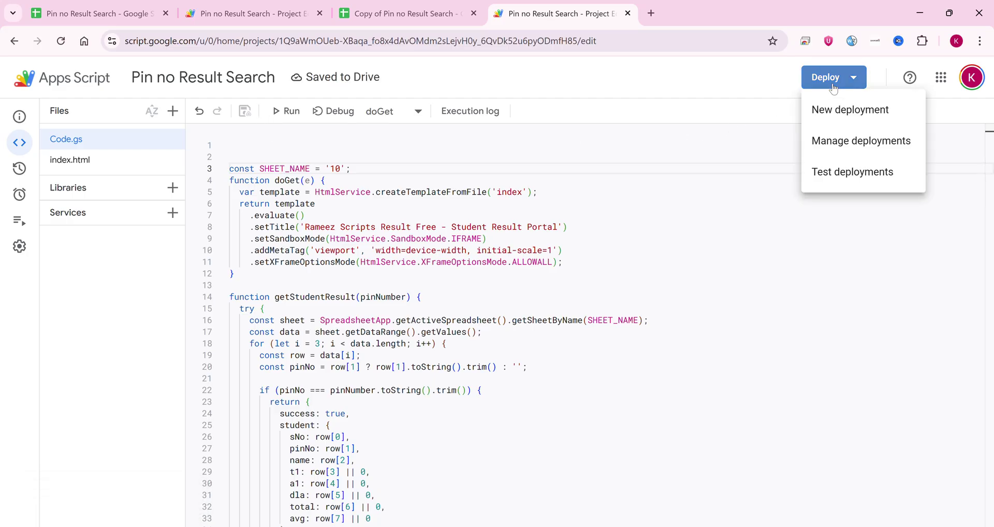
- Create a new web app deployment with access kept as Anyone
{"action": "left_click", "coordinate": [860, 103]}
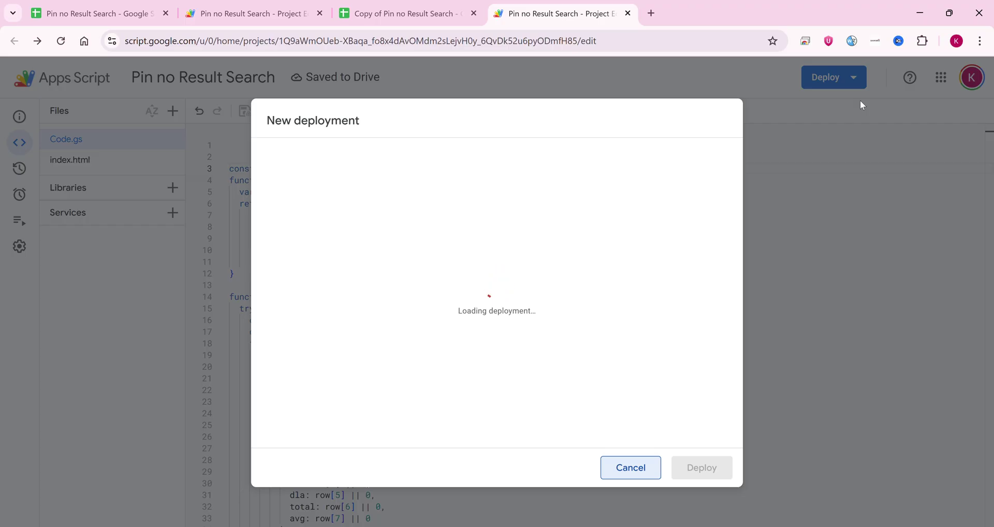
{"action": "left_click", "coordinate": [472, 345]}
{"action": "left_click", "coordinate": [480, 431]}
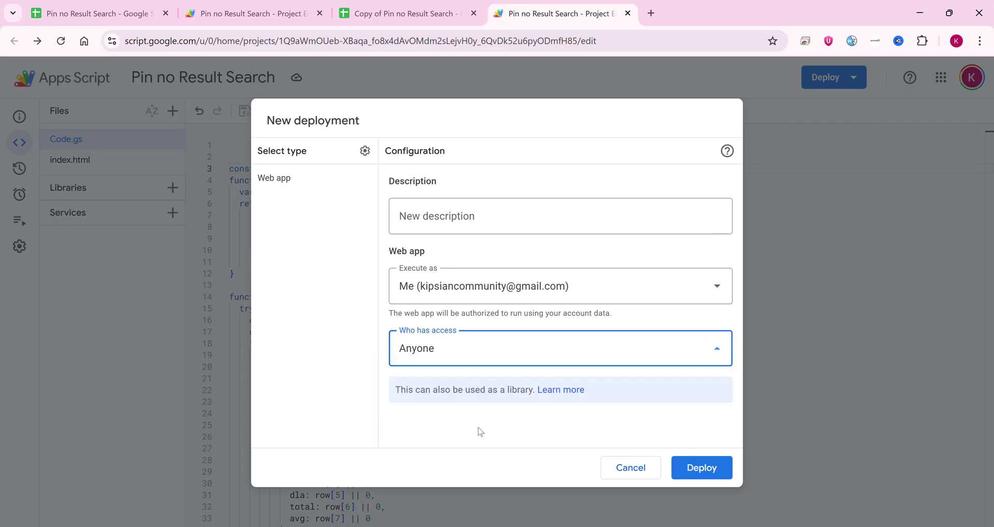
{"action": "left_click", "coordinate": [695, 469]}
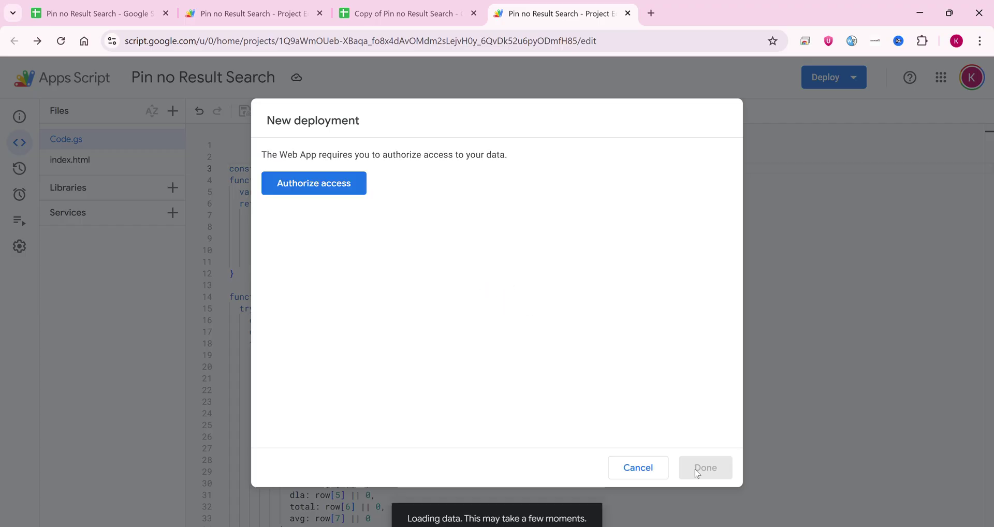
- Authorize access with the chosen account, proceeding past the unsafe warning and allowing spreadsheet access
{"action": "left_click", "coordinate": [329, 194]}
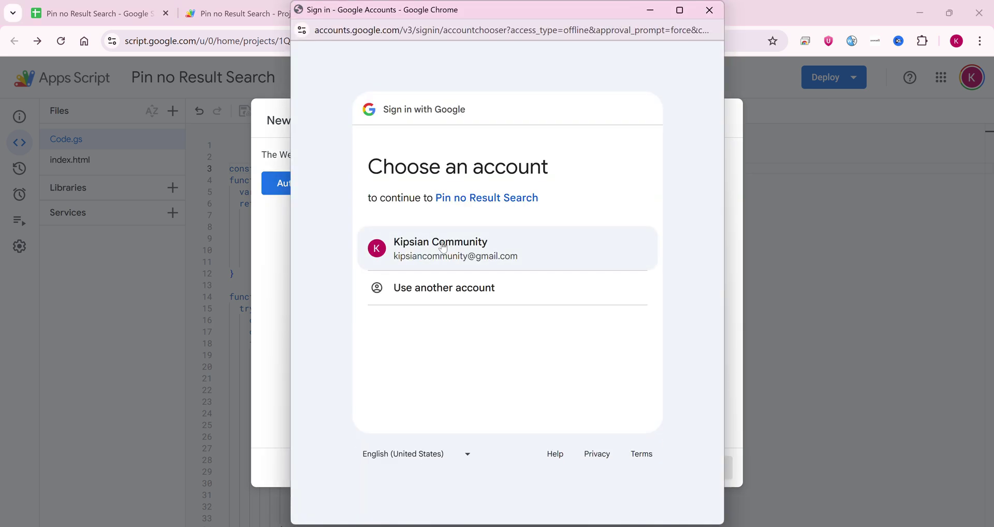
{"action": "left_click", "coordinate": [442, 248]}
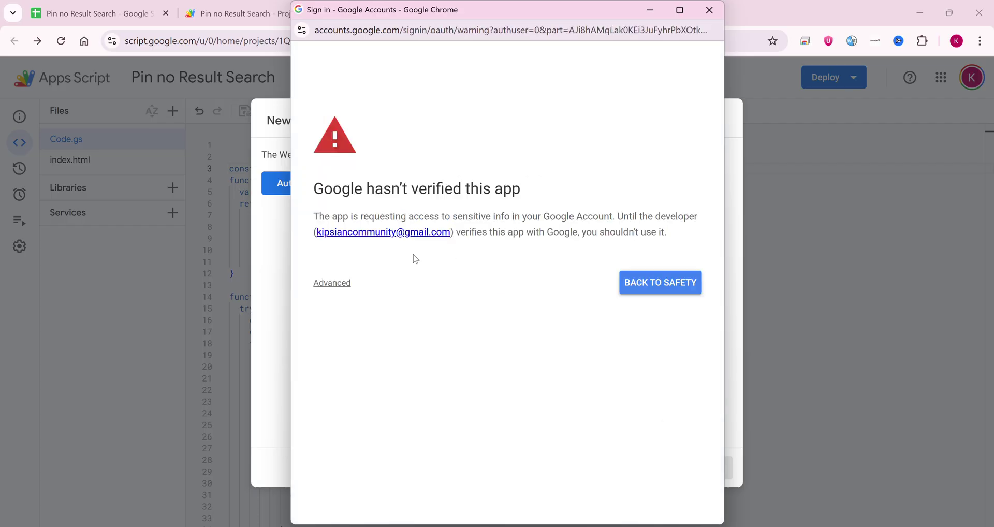
{"action": "left_click", "coordinate": [334, 283]}
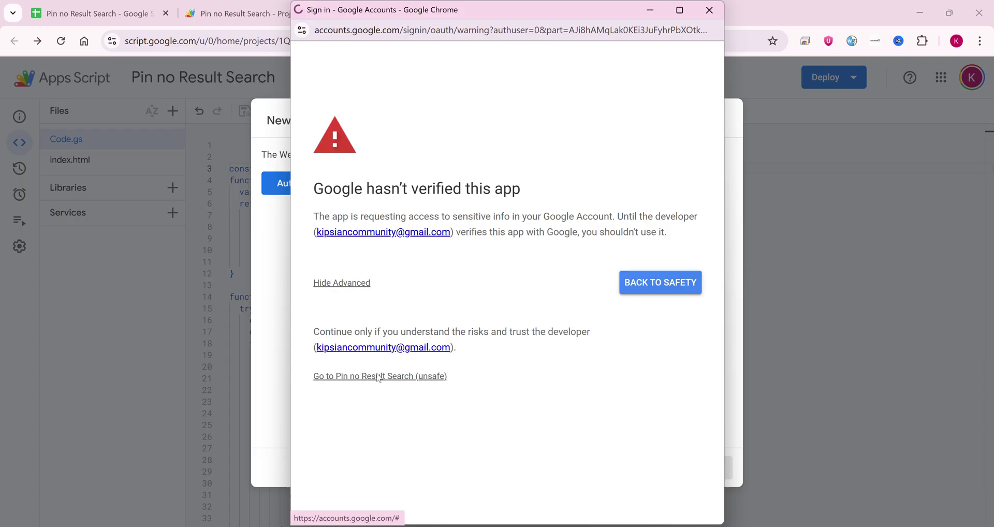
{"action": "scroll", "coordinate": [586, 358], "scroll_direction": "down", "scroll_amount": 5}
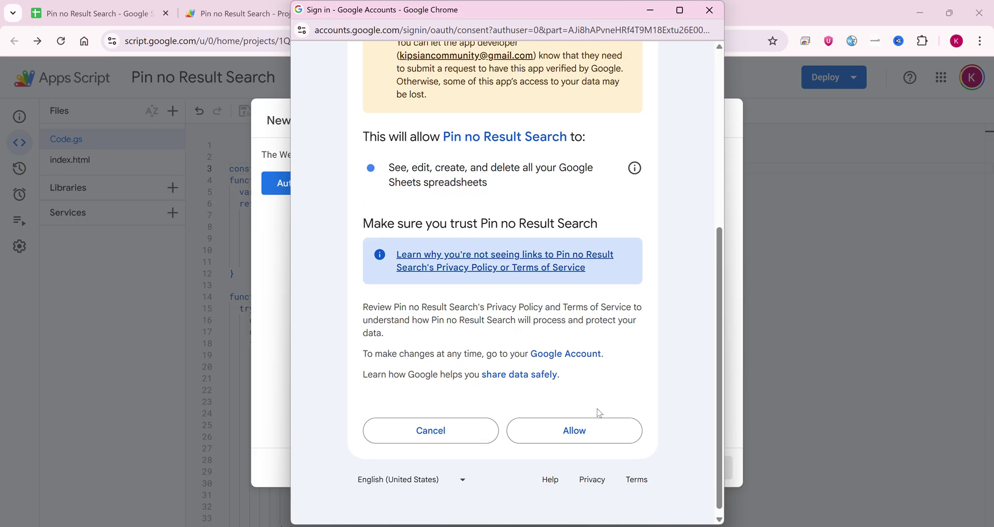
{"action": "left_click", "coordinate": [586, 435]}
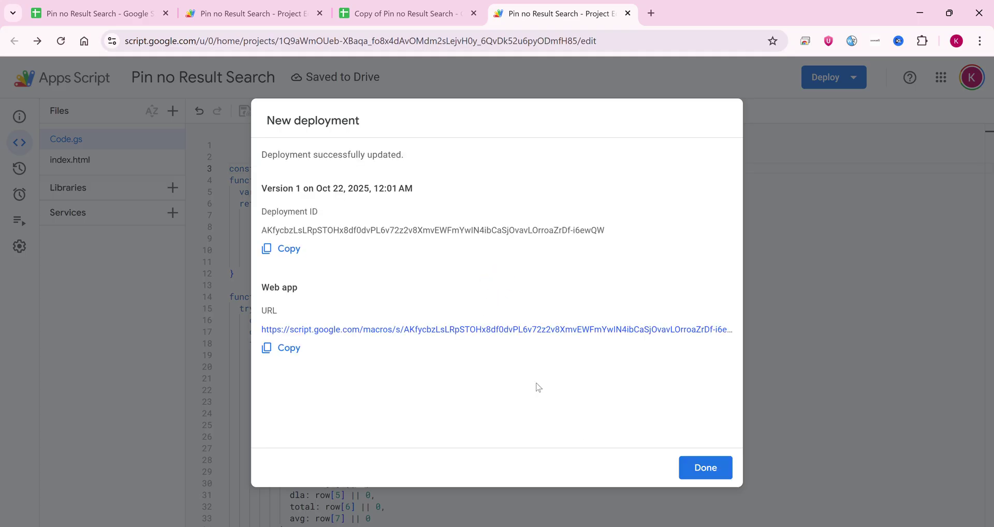
- Open the freshly deployed web app's URL in a new tab to load the result portal
{"action": "left_click", "coordinate": [432, 330]}
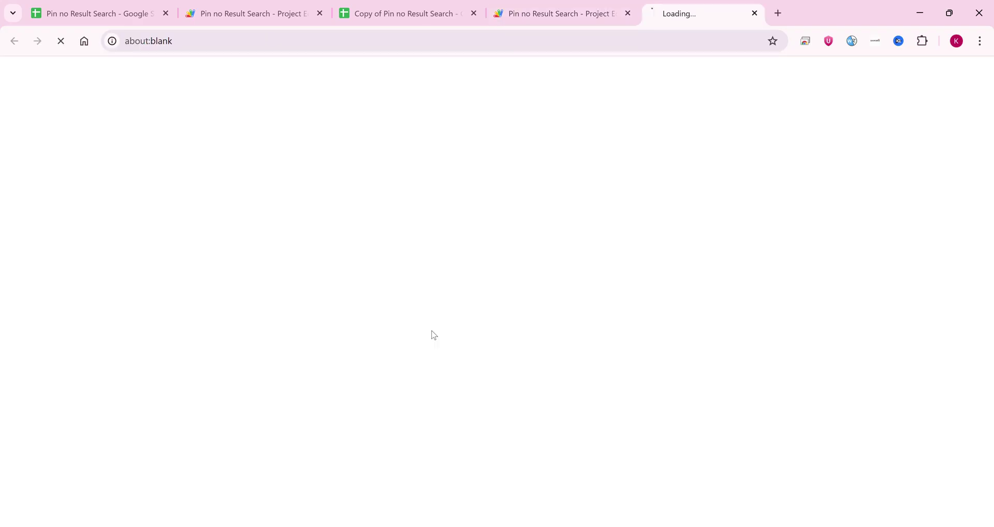